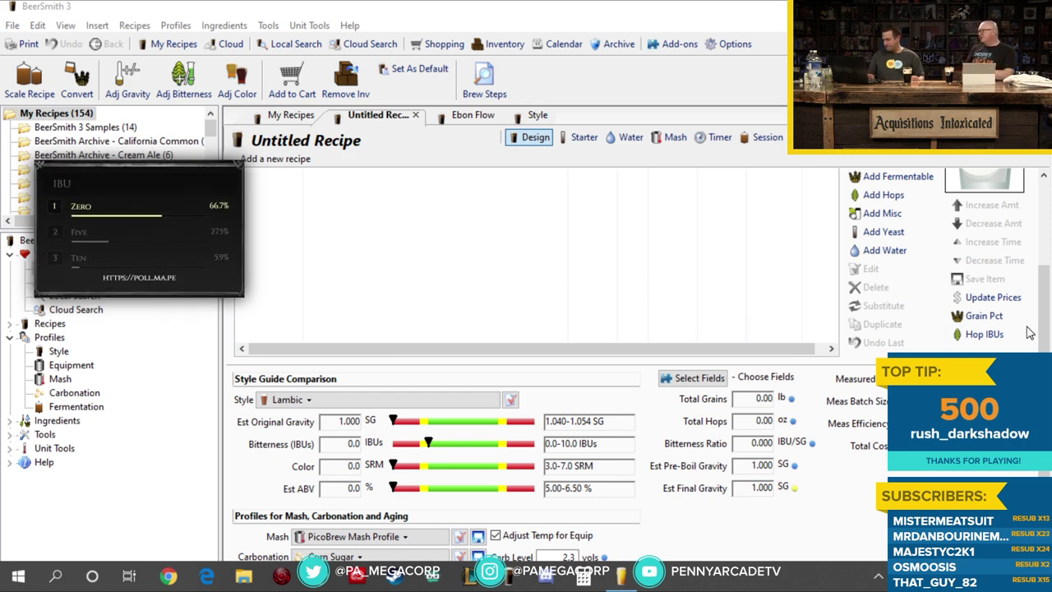
# - Search the available fermentables for unmalted wheat options, and close the list without adding anything
pyautogui.moveTo(1045, 337); pyautogui.dragTo(1046, 273)
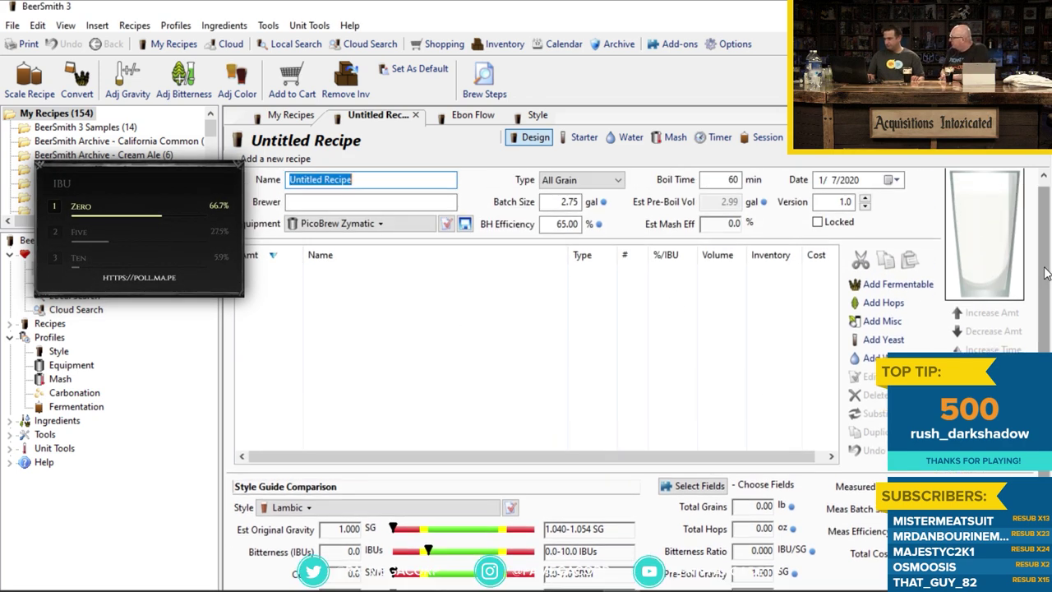
pyautogui.click(897, 286)
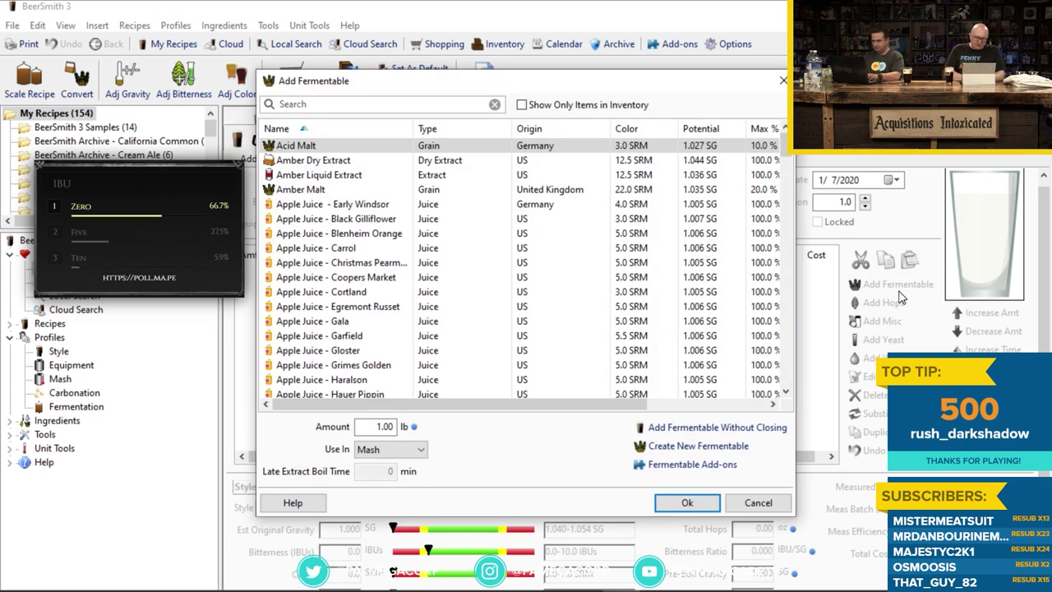
pyautogui.write('unmal')
pyautogui.press('BackSpace')
pyautogui.press('BackSpace')
pyautogui.press('BackSpace')
pyautogui.press('BackSpace')
pyautogui.press('BackSpace')
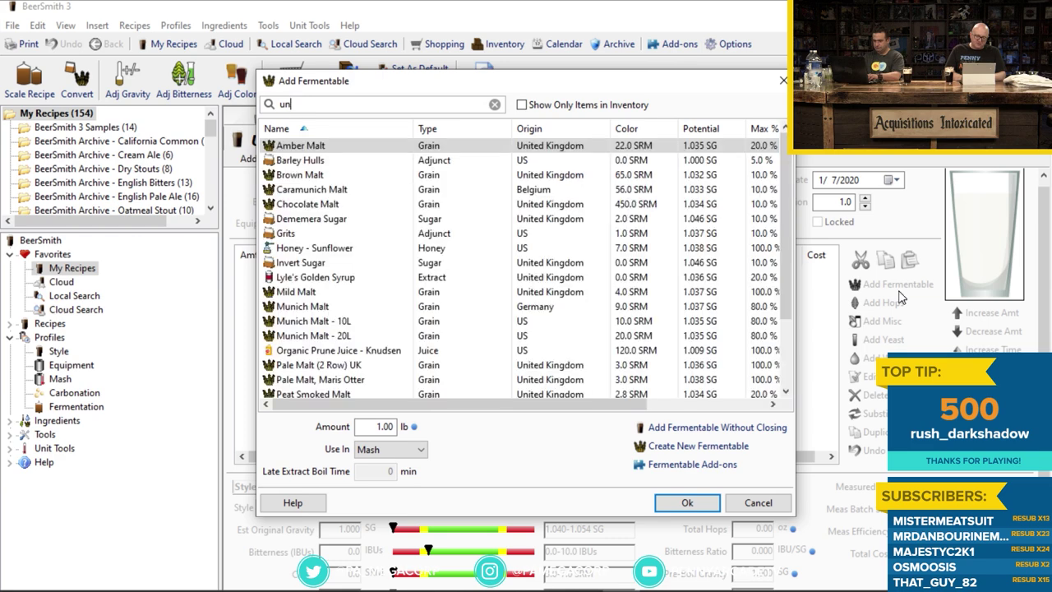
pyautogui.write('wheat')
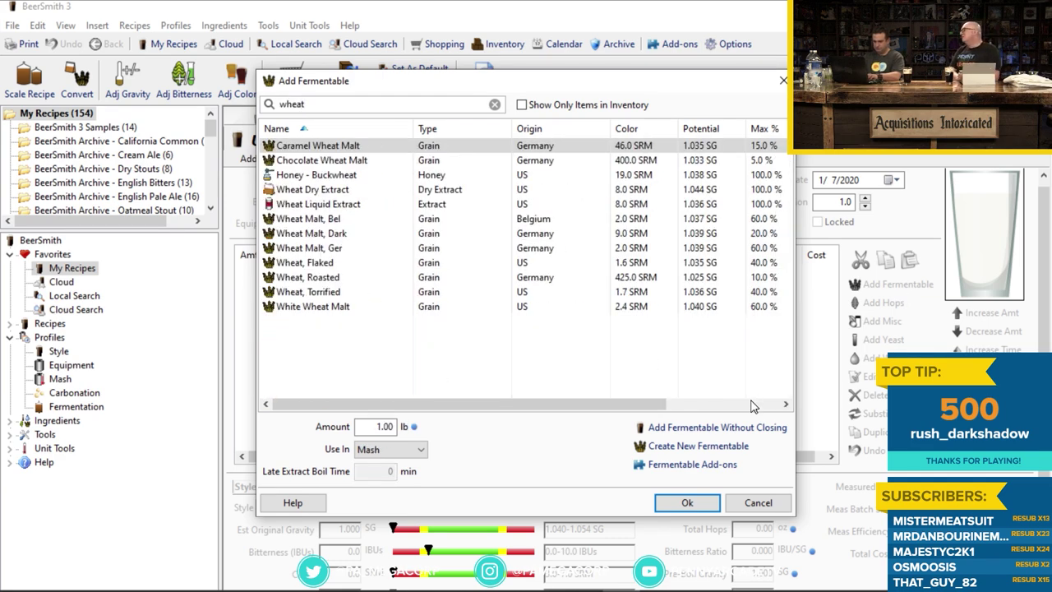
pyautogui.moveTo(399, 293)
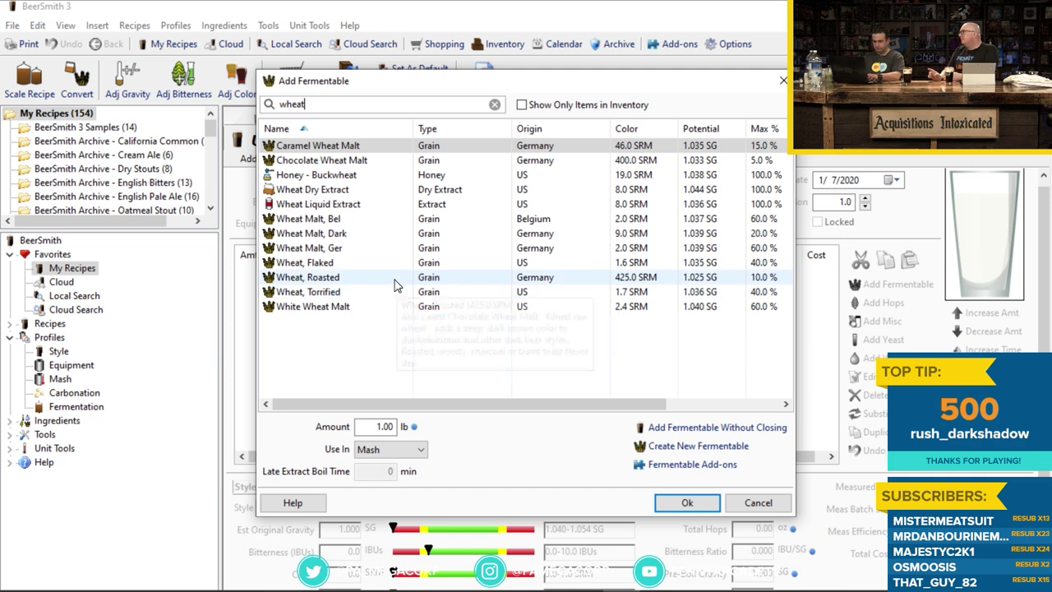
pyautogui.moveTo(371, 229)
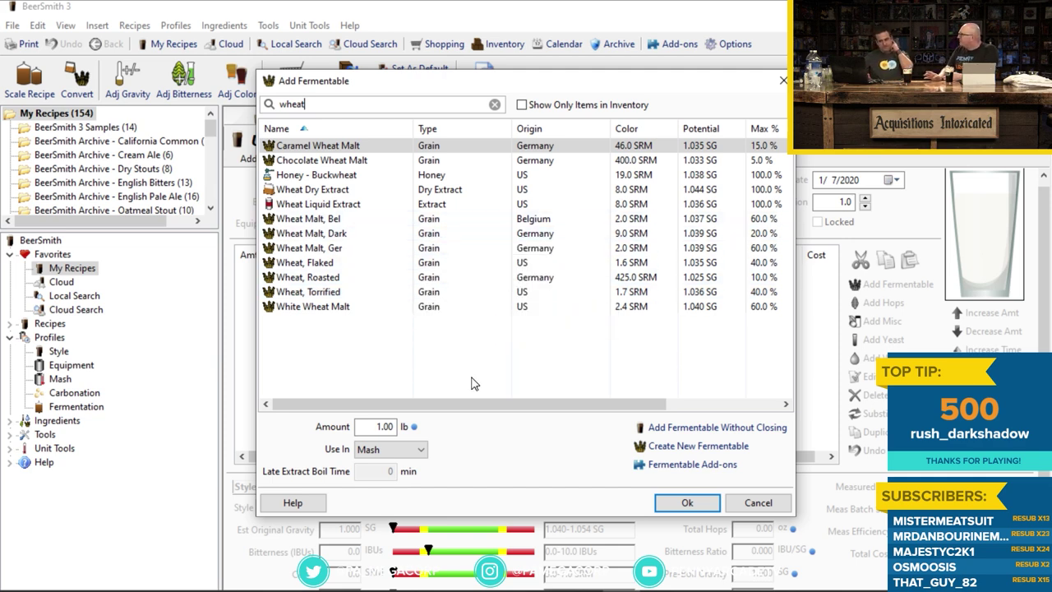
pyautogui.click(756, 503)
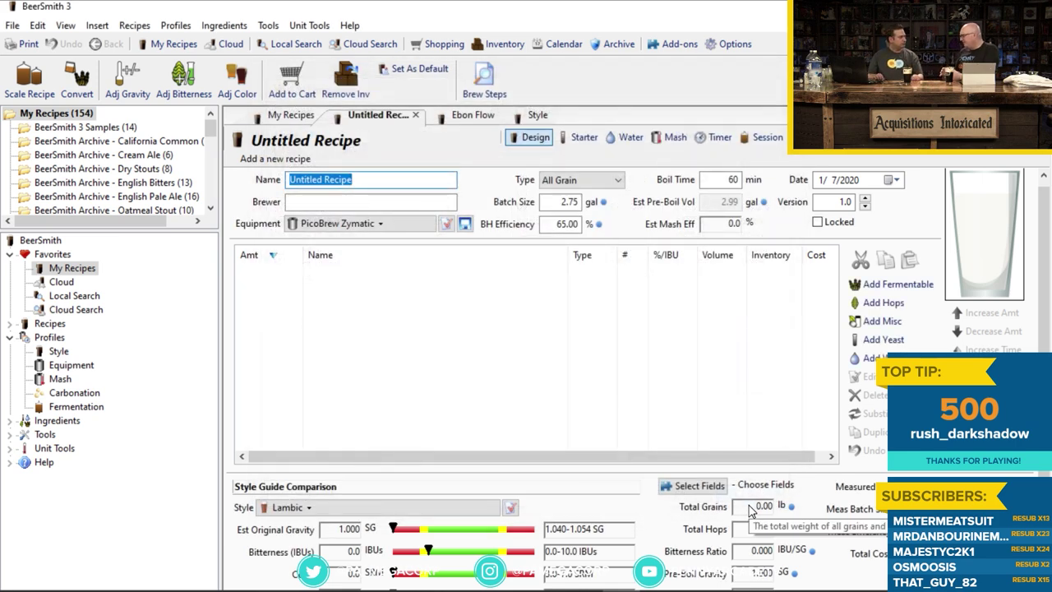
# - Examine the Lambic style profile's details, including its ingredients description, and close it
pyautogui.click(59, 351)
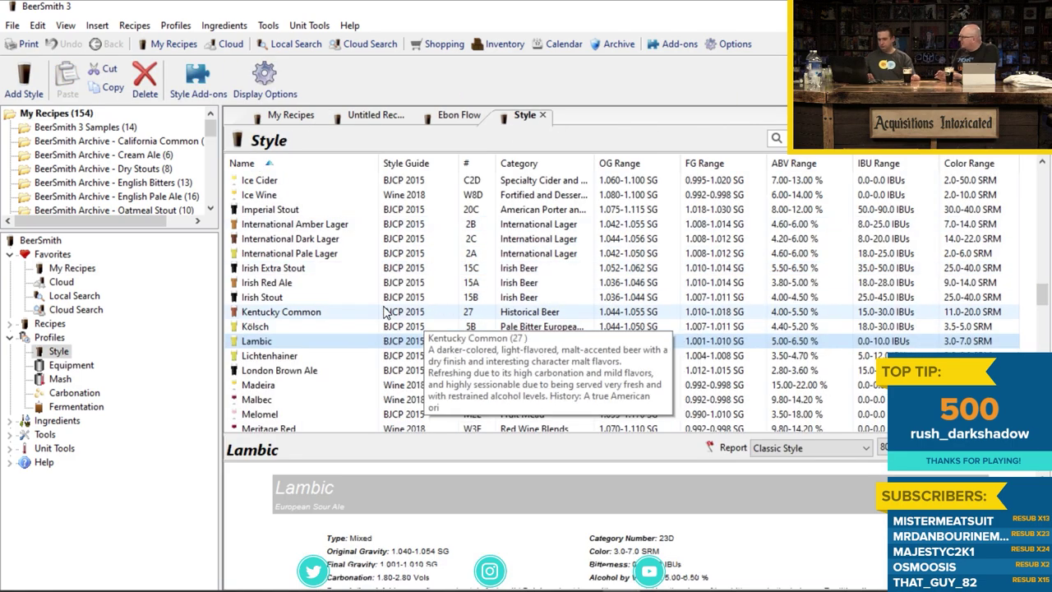
pyautogui.doubleClick(380, 343)
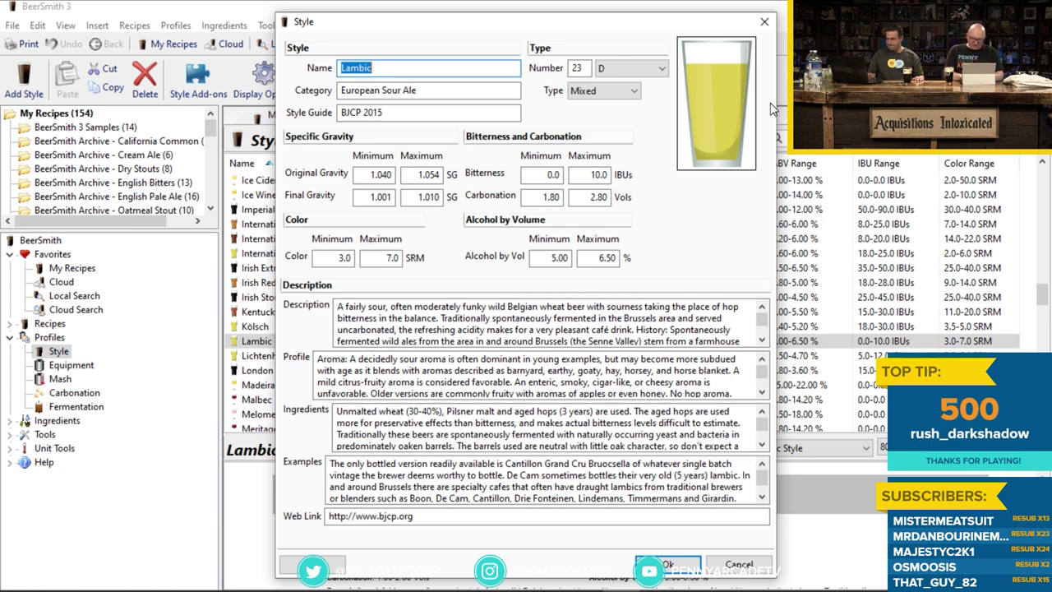
pyautogui.click(758, 27)
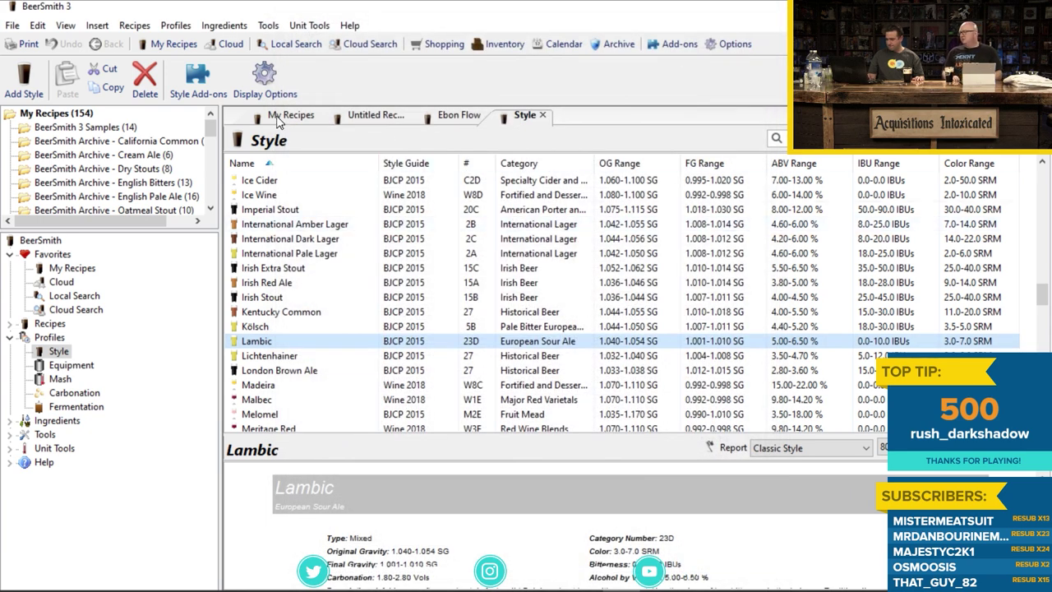
# - Close the open Ebon Flow recipe and return to the untitled recipe
pyautogui.click(280, 116)
pyautogui.click(458, 116)
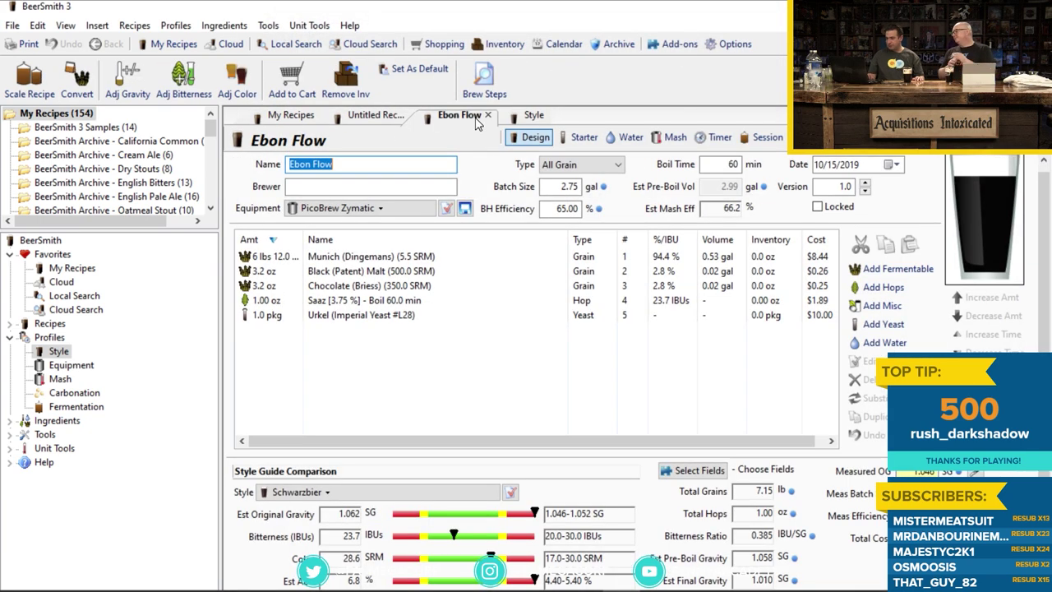
pyautogui.click(487, 115)
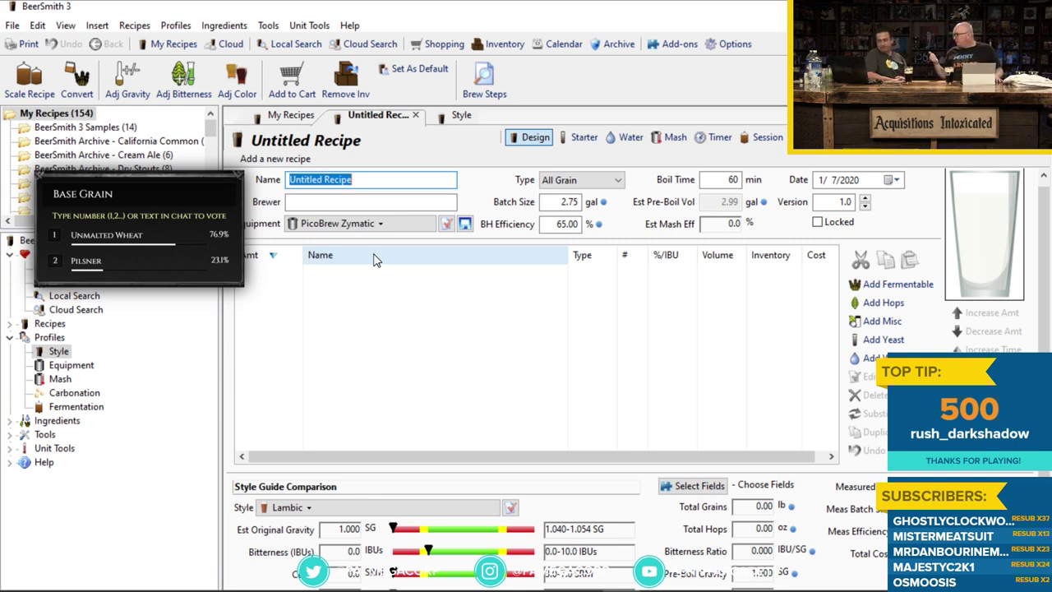
# - Find the wheat fermentables and add 1 lb of Wheat, Torrified to the untitled recipe
pyautogui.click(883, 286)
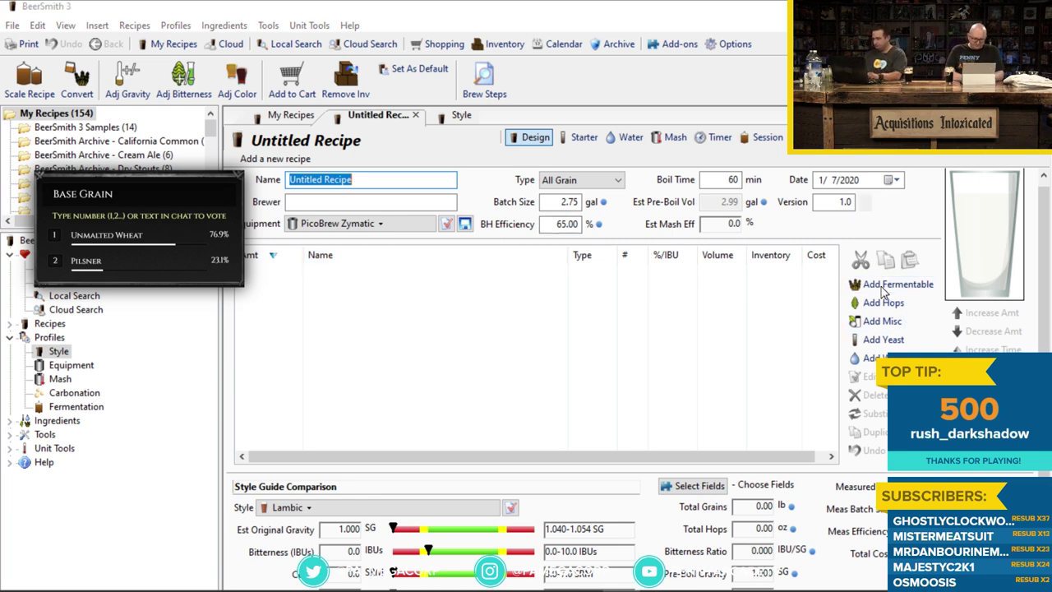
pyautogui.write('wh')
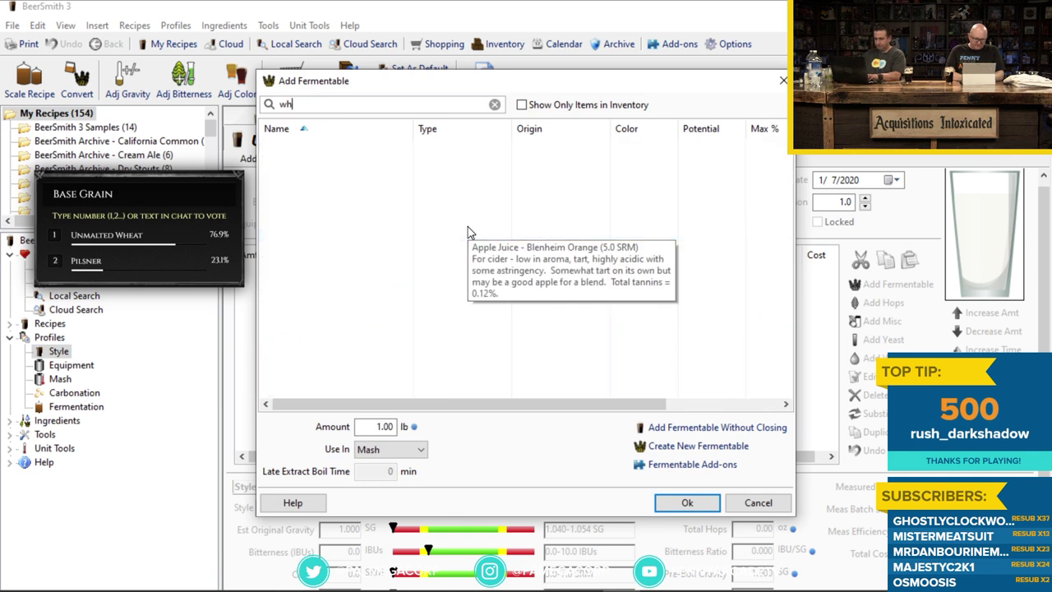
pyautogui.write('eat')
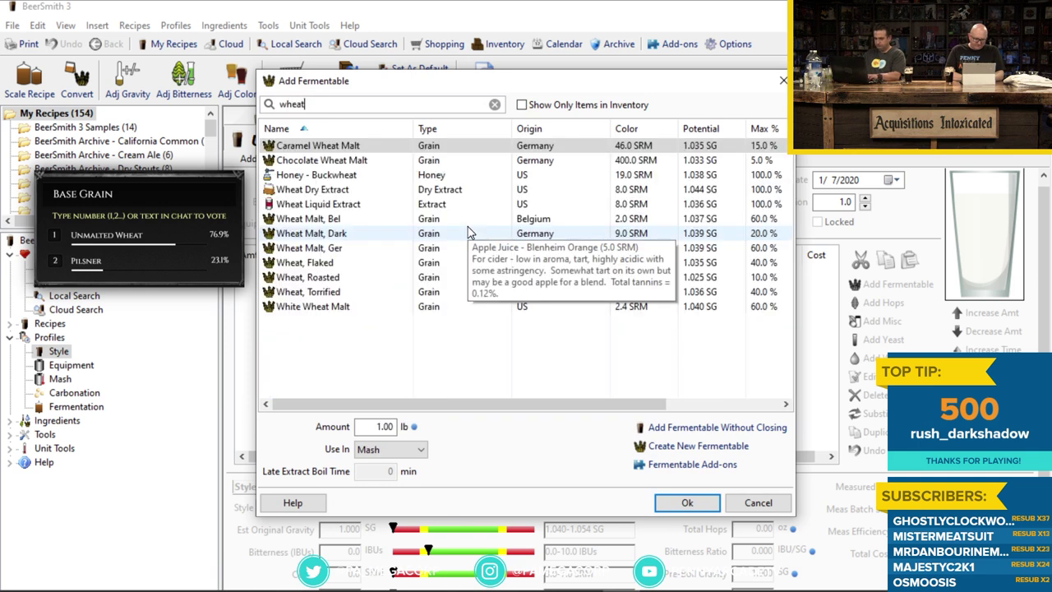
pyautogui.doubleClick(359, 294)
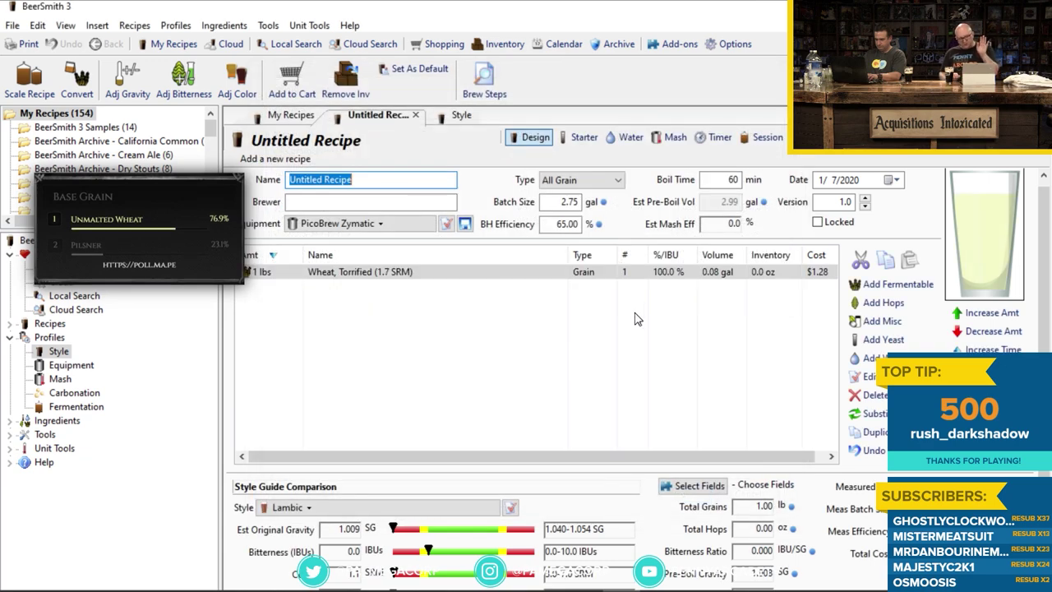
# - Find the pilsner malts and add 1 lb of Pilsner (2 Row) Bel to the recipe
pyautogui.click(886, 285)
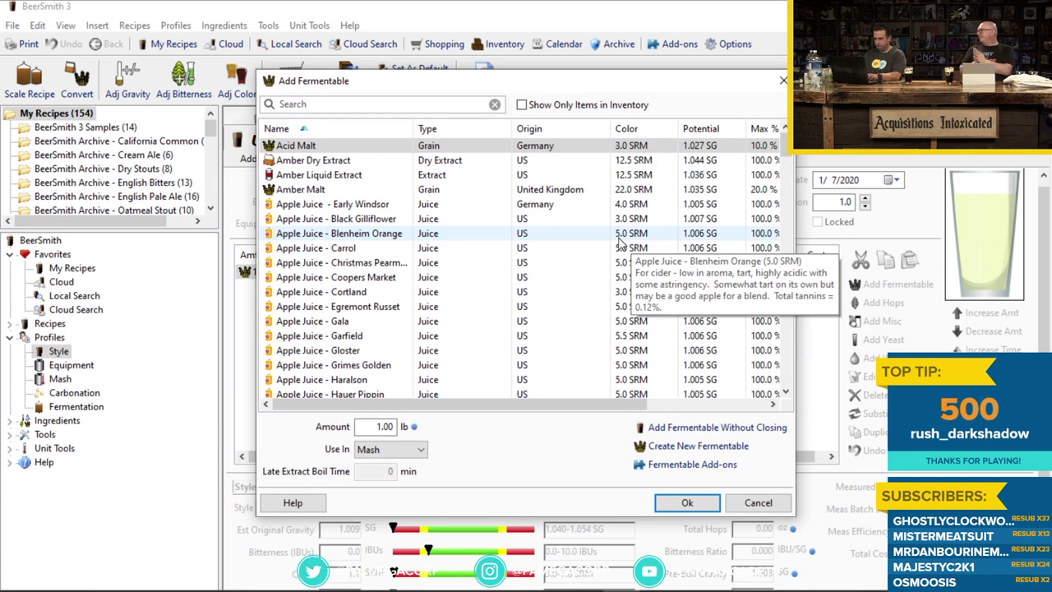
pyautogui.write('pil')
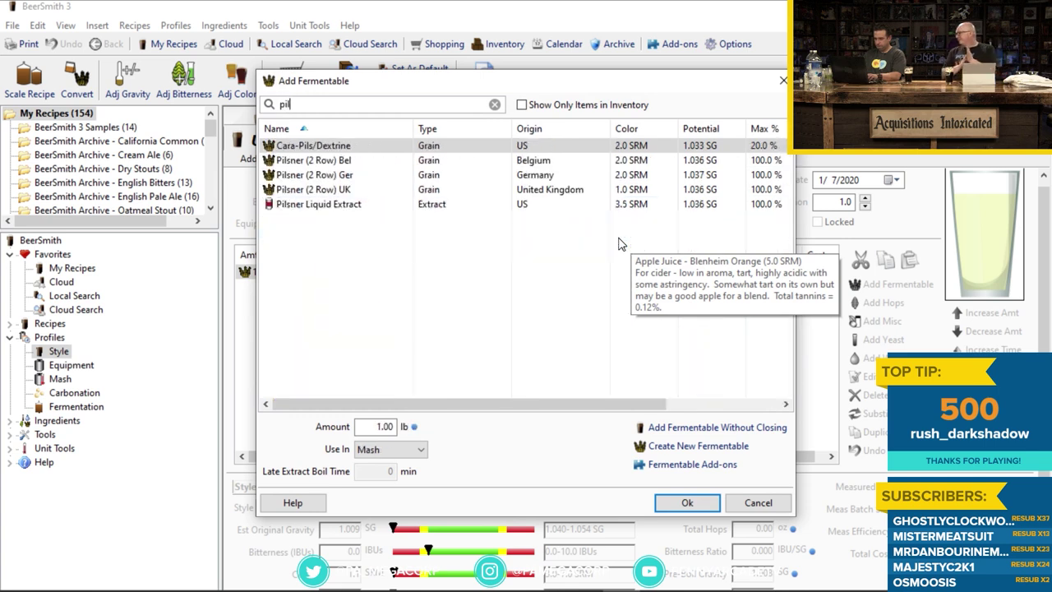
pyautogui.doubleClick(351, 161)
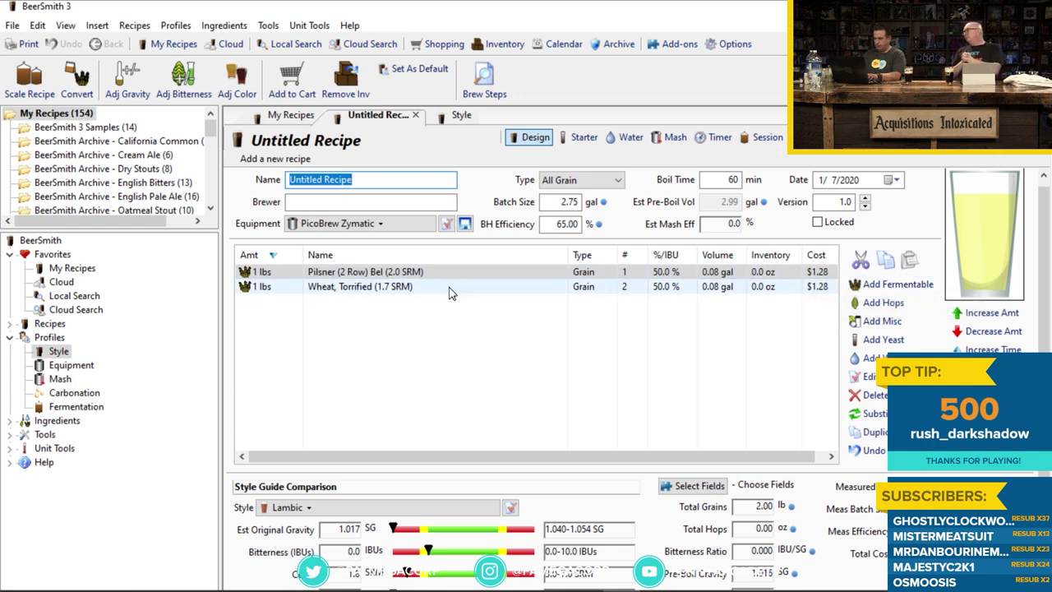
# - Clear the amount of Pilsner (2 Row) Bel and delete that grain from the recipe
pyautogui.click(426, 276)
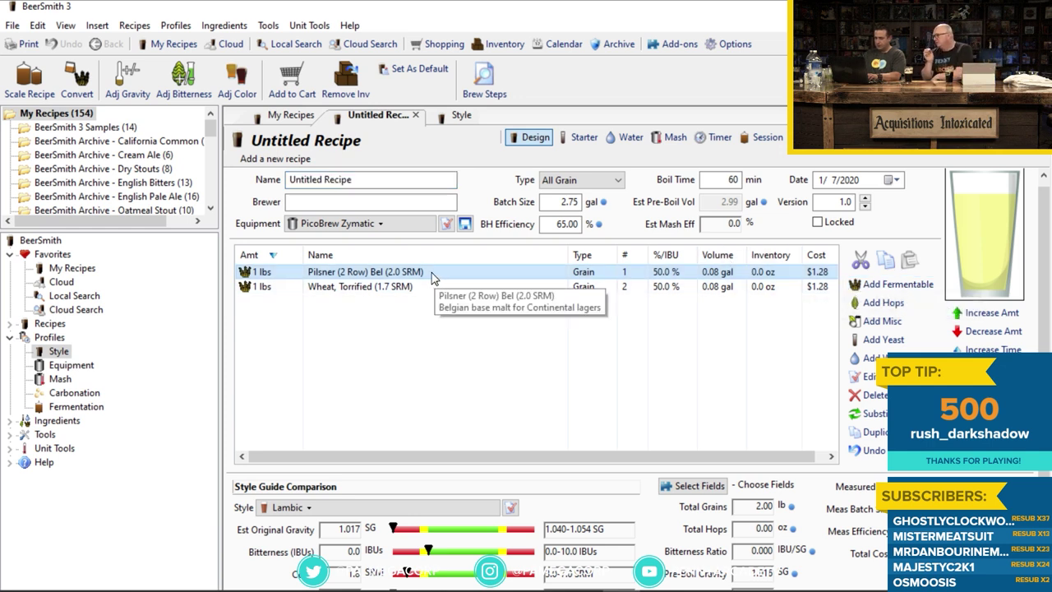
pyautogui.press('F2')
pyautogui.press('BackSpace')
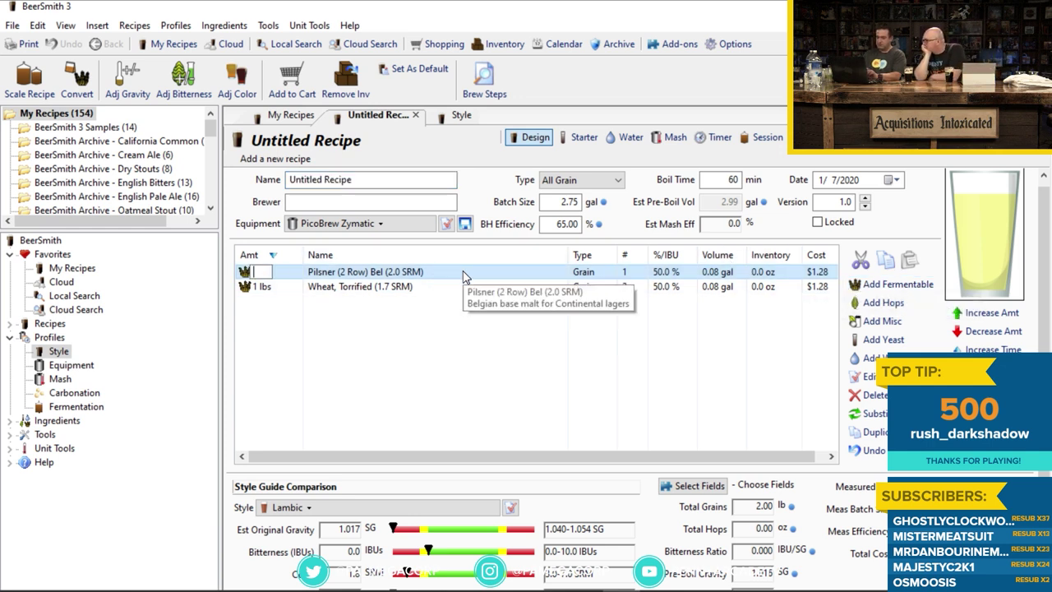
pyautogui.click(518, 262)
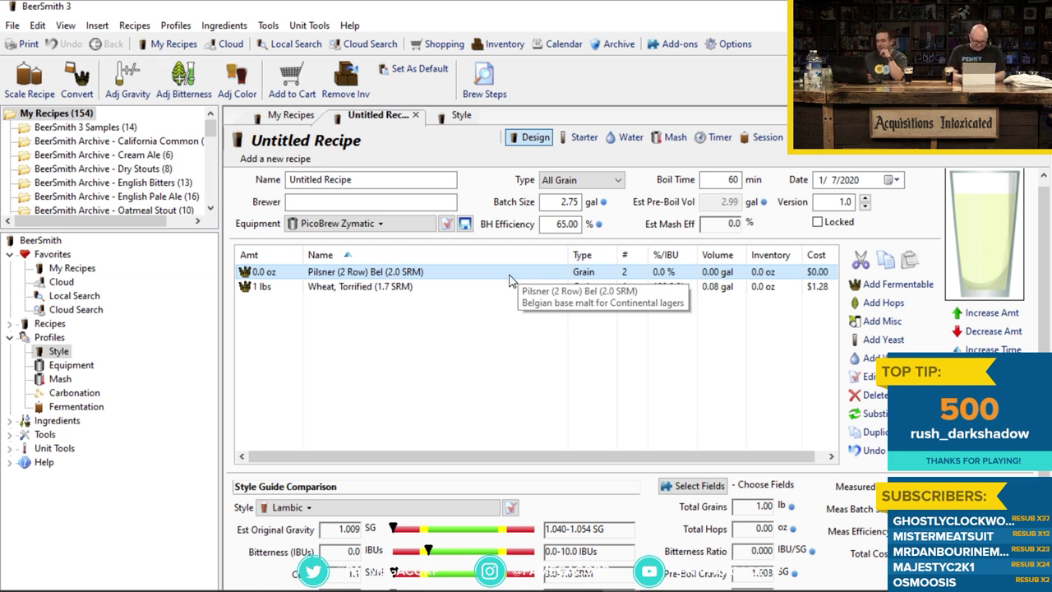
pyautogui.press('F2')
pyautogui.press('BackSpace')
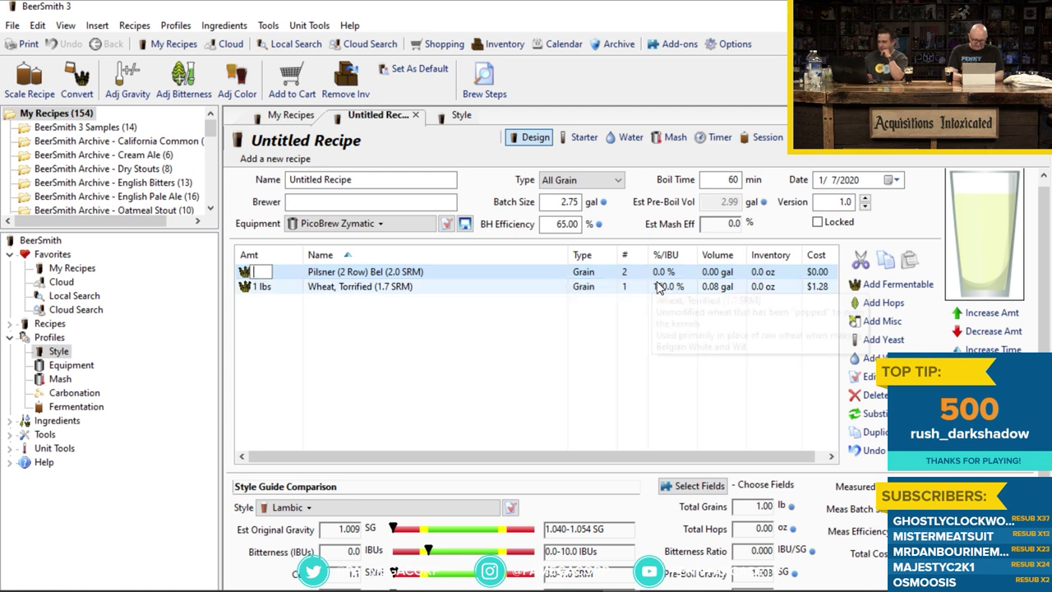
pyautogui.click(863, 395)
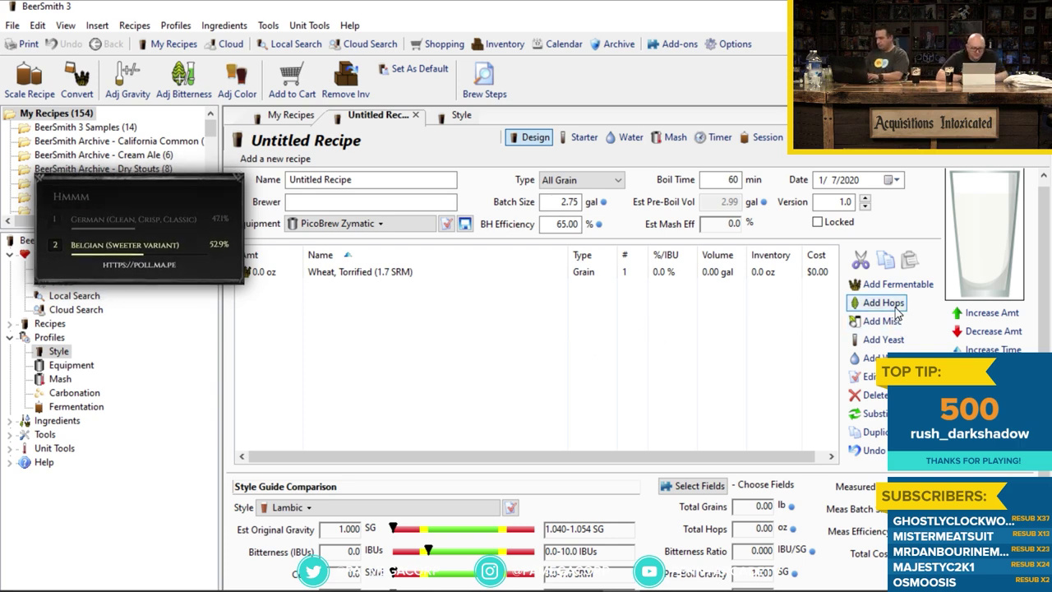
# - Search the fermentables for "bel" and add 1 lb of Pilsner (2 Row) Bel to the recipe
pyautogui.click(879, 284)
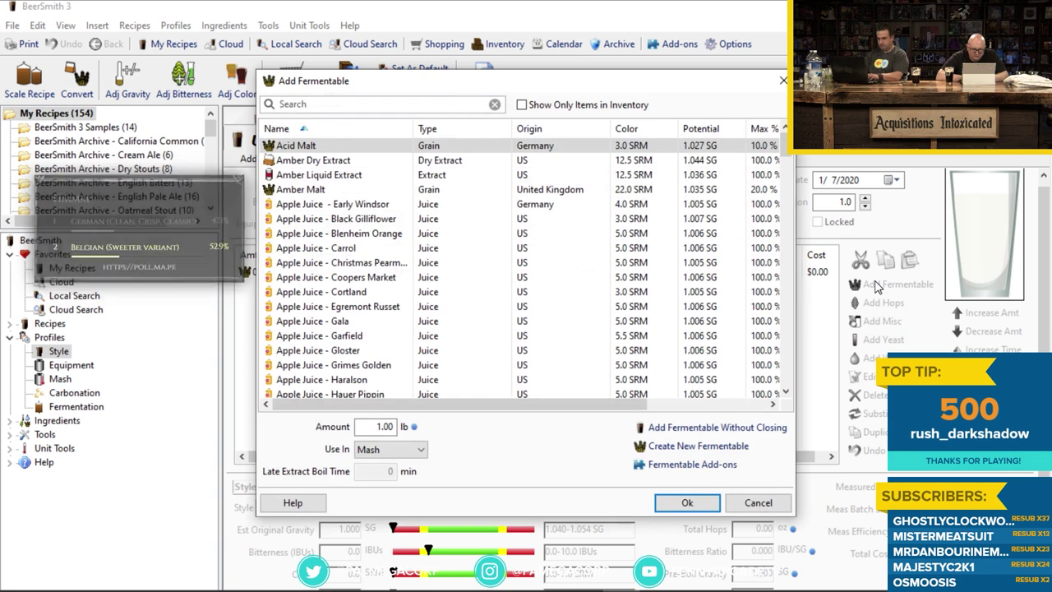
pyautogui.write('bel')
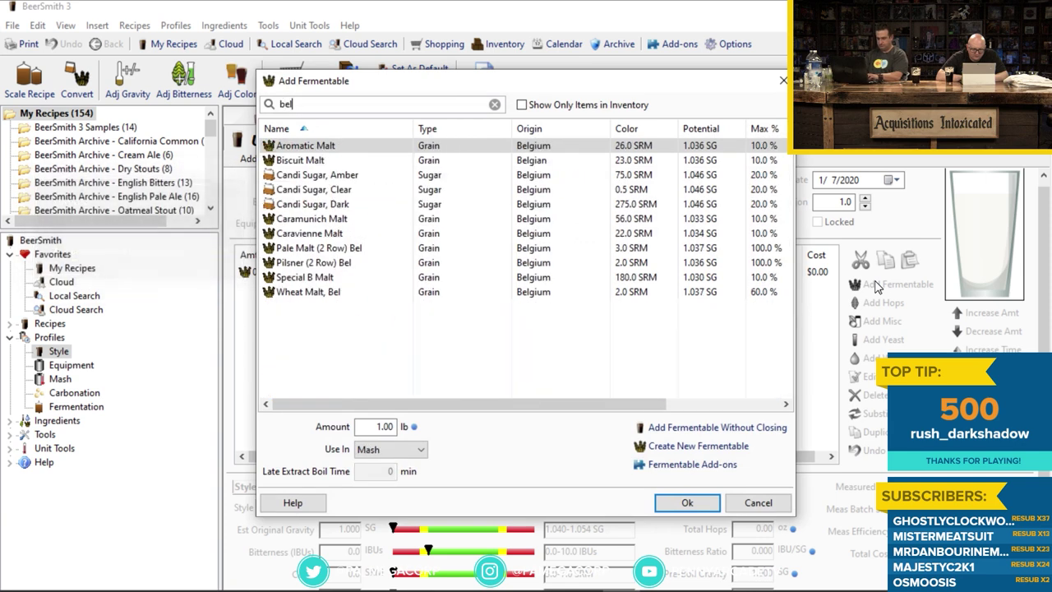
pyautogui.doubleClick(470, 263)
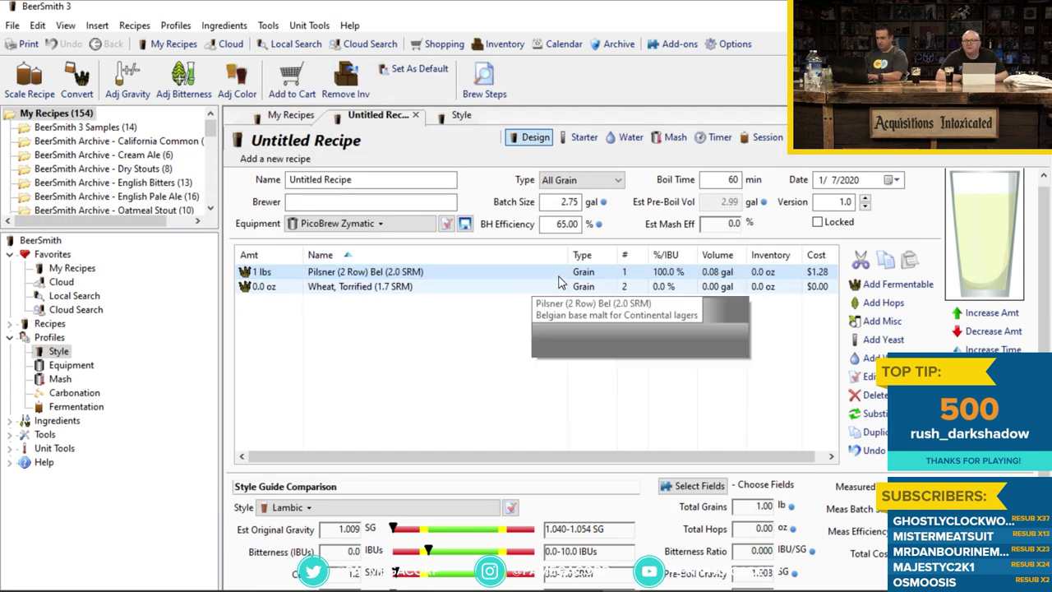
# - Increase the amount of Pilsner (2 Row) Bel to 3 lbs 8.0 oz
pyautogui.click(968, 317)
pyautogui.click(968, 317)
pyautogui.click(968, 318)
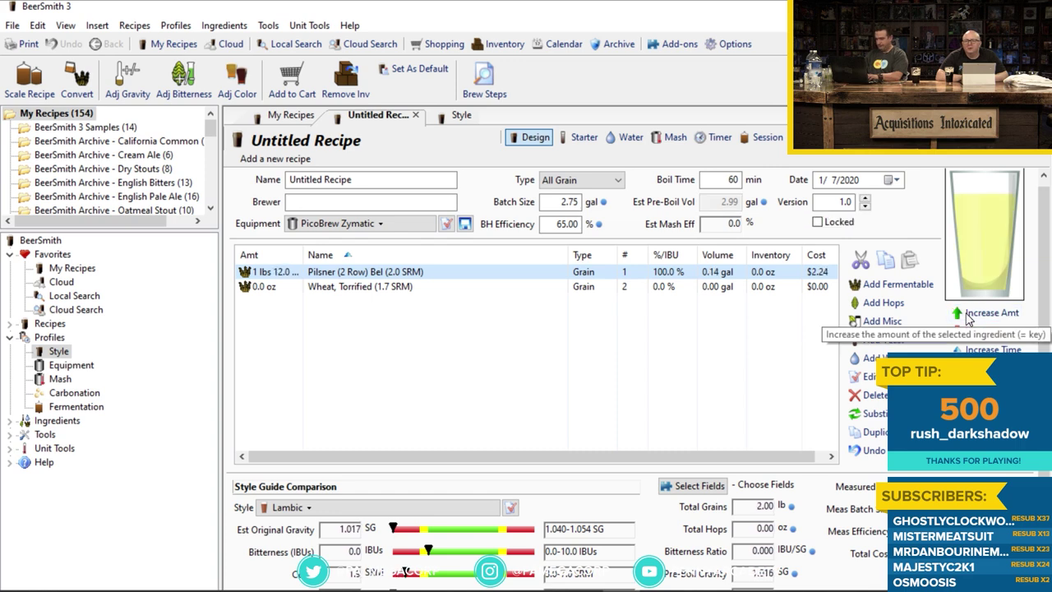
pyautogui.click(968, 317)
pyautogui.click(968, 317)
pyautogui.click(968, 317)
pyautogui.click(968, 317)
pyautogui.click(968, 317)
pyautogui.click(968, 317)
pyautogui.click(968, 317)
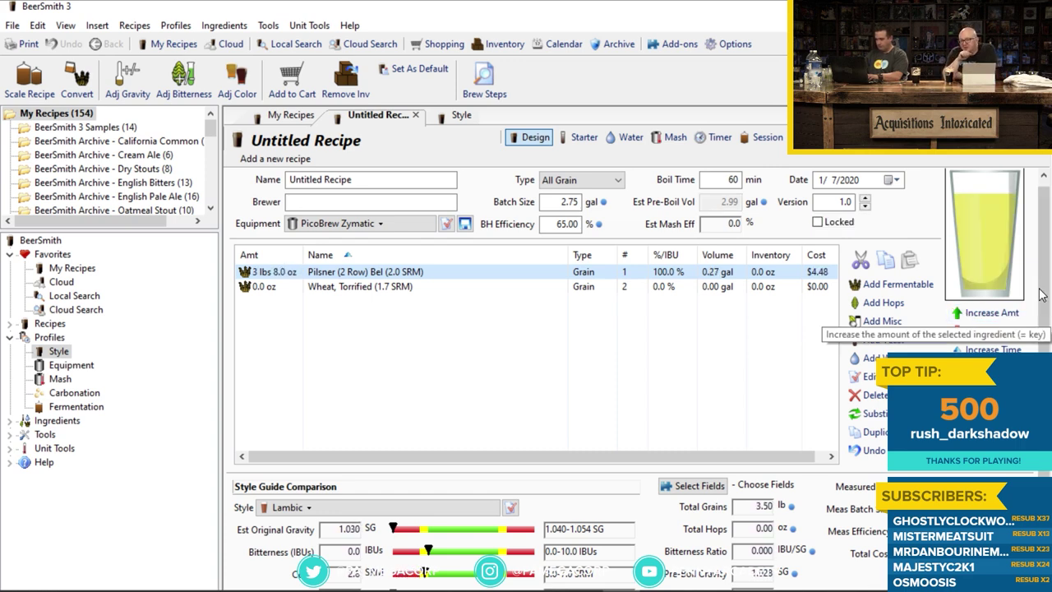
# - Increase the amount of Wheat, Torrified in the recipe to 1 lb
pyautogui.scroll(-1, 1042, 294)
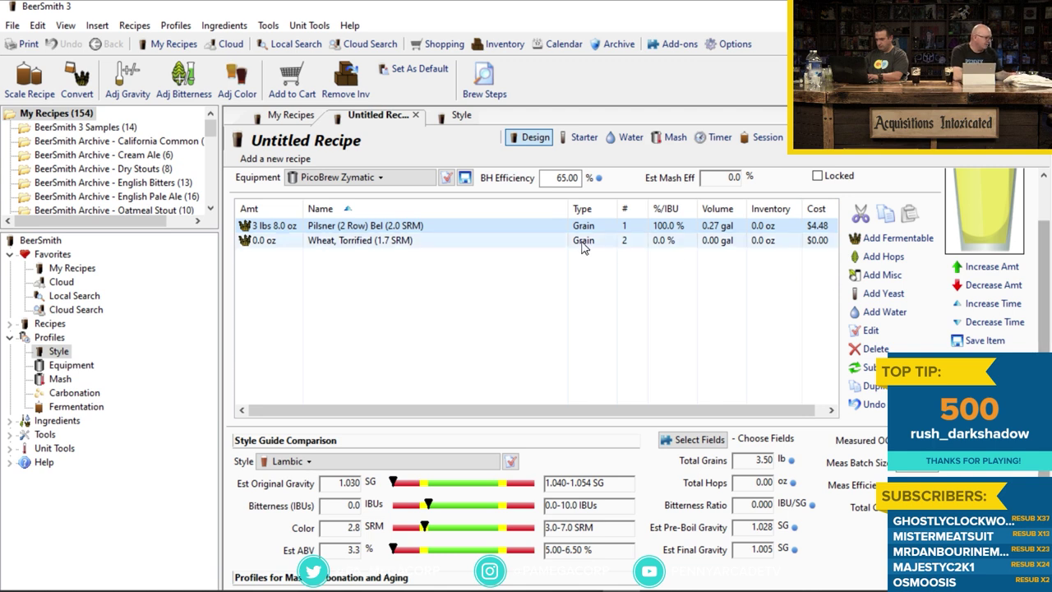
pyautogui.click(547, 243)
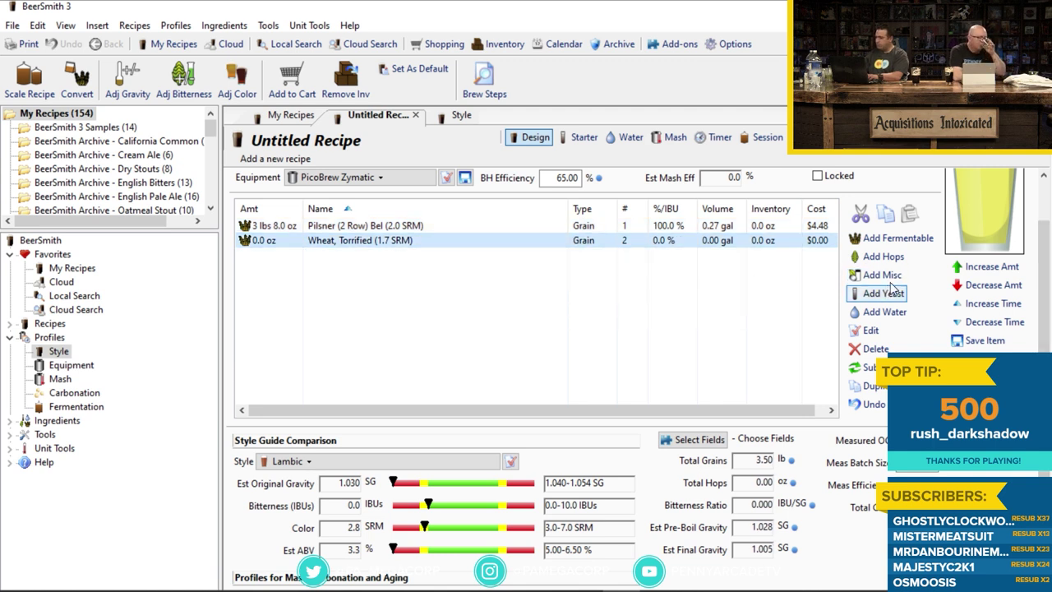
pyautogui.click(963, 277)
pyautogui.click(963, 278)
pyautogui.click(963, 277)
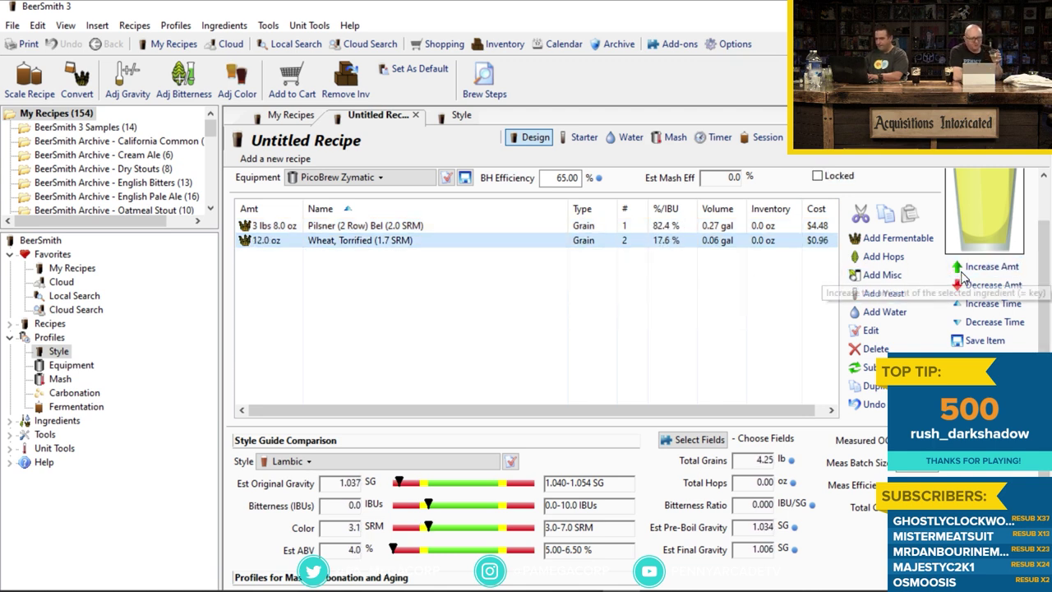
pyautogui.click(963, 278)
pyautogui.click(963, 277)
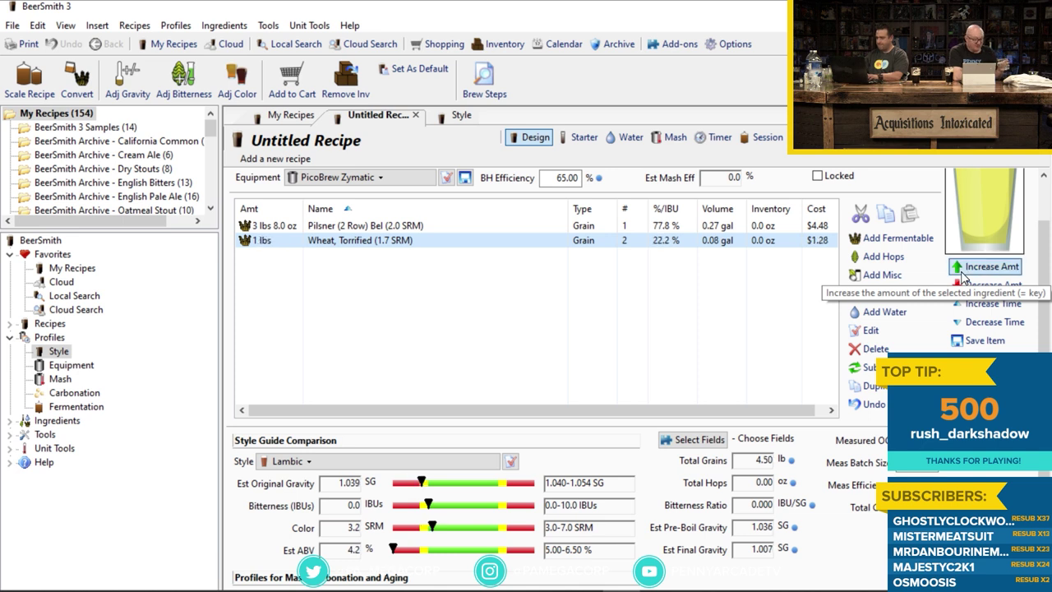
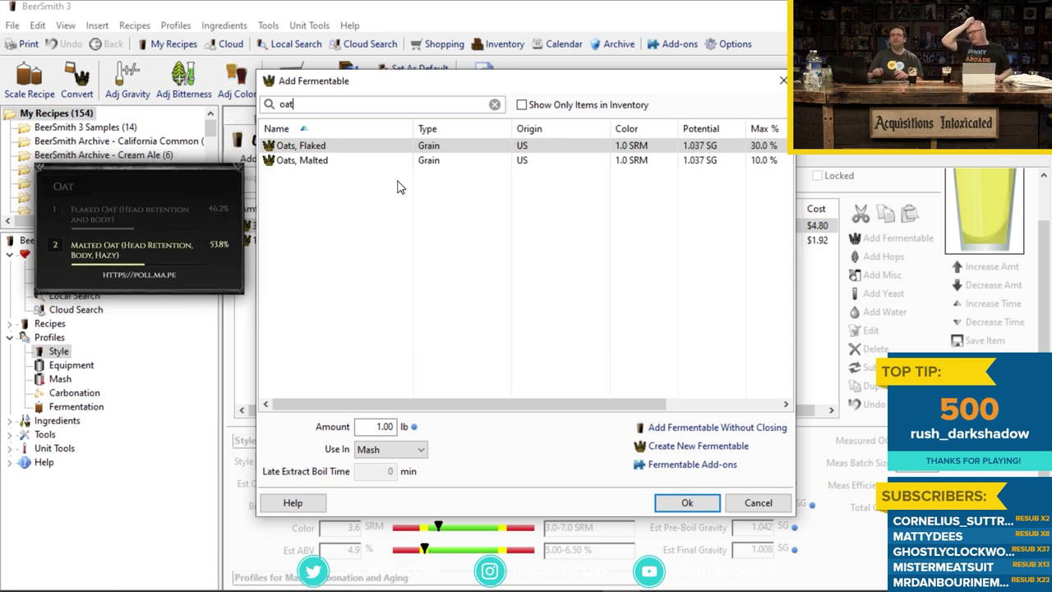
# - Add 1 lb of Oats, Malted to the recipe's grain bill
pyautogui.doubleClick(377, 163)
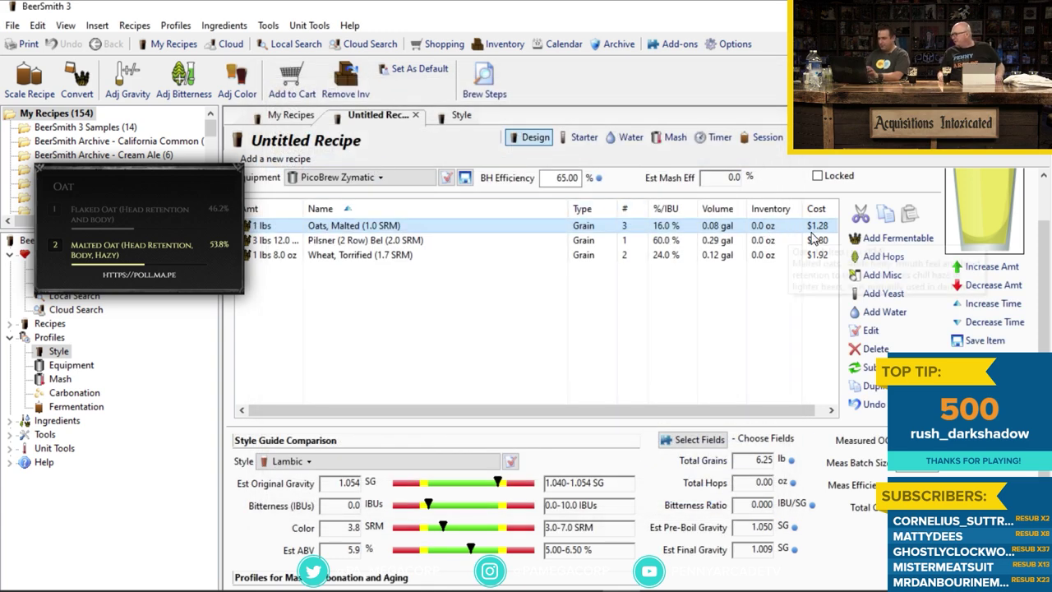
# - Reduce the amount of Oats, Malted in the grain bill to 8.0 oz
pyautogui.click(974, 286)
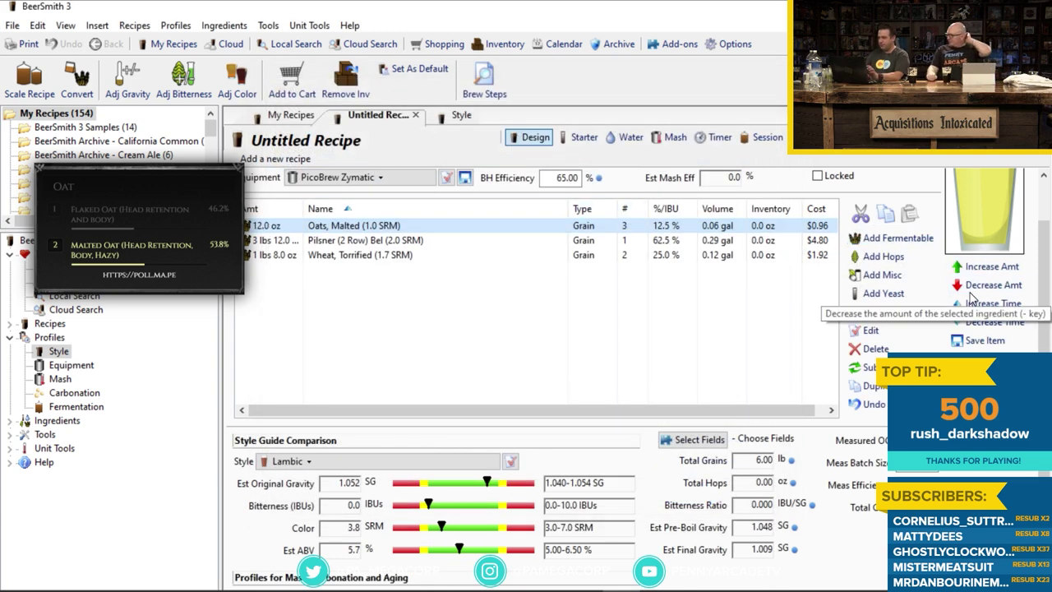
pyautogui.click(971, 288)
pyautogui.click(972, 287)
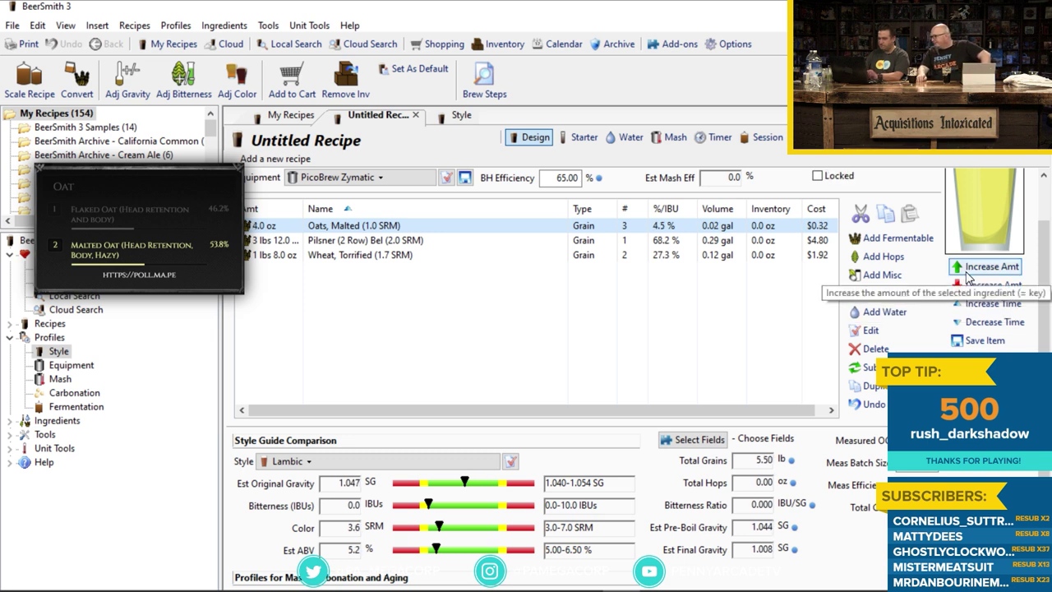
pyautogui.click(970, 273)
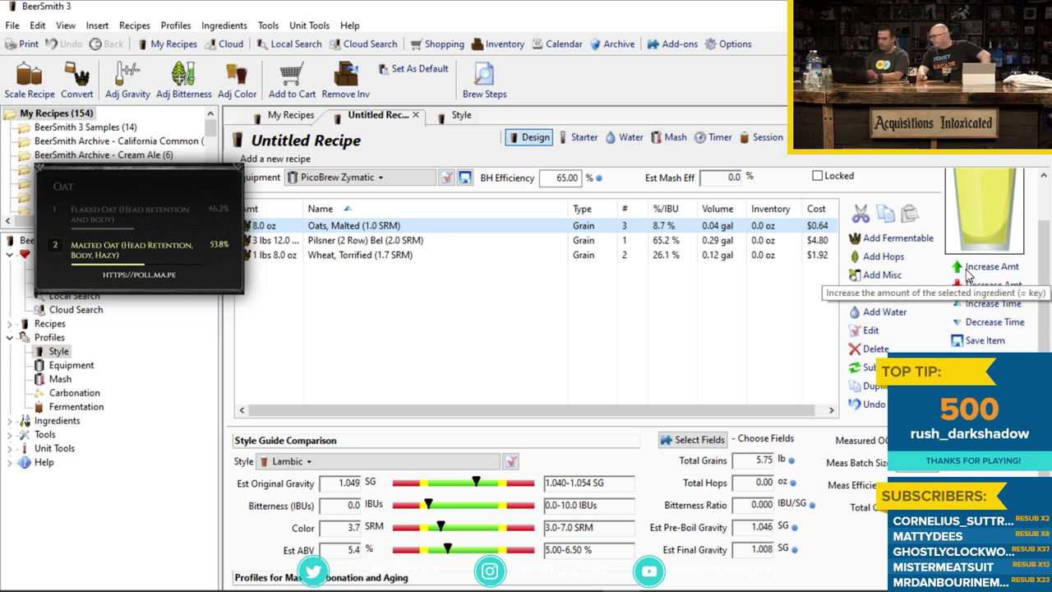
# - Reduce the amount of Wheat, Torrified in the grain bill to 1 lb 4.0 oz
pyautogui.click(605, 243)
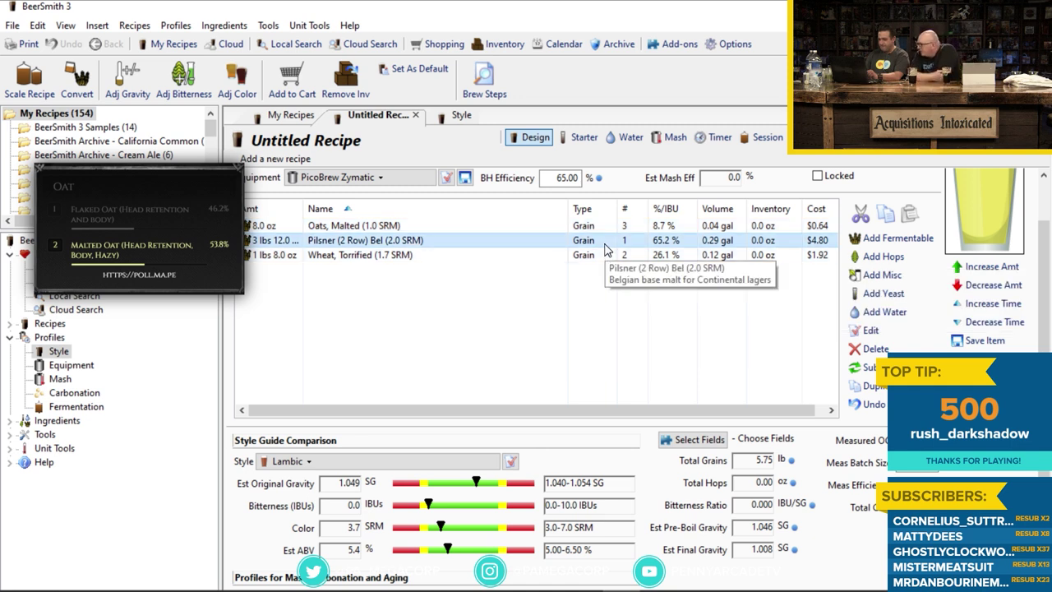
pyautogui.click(615, 254)
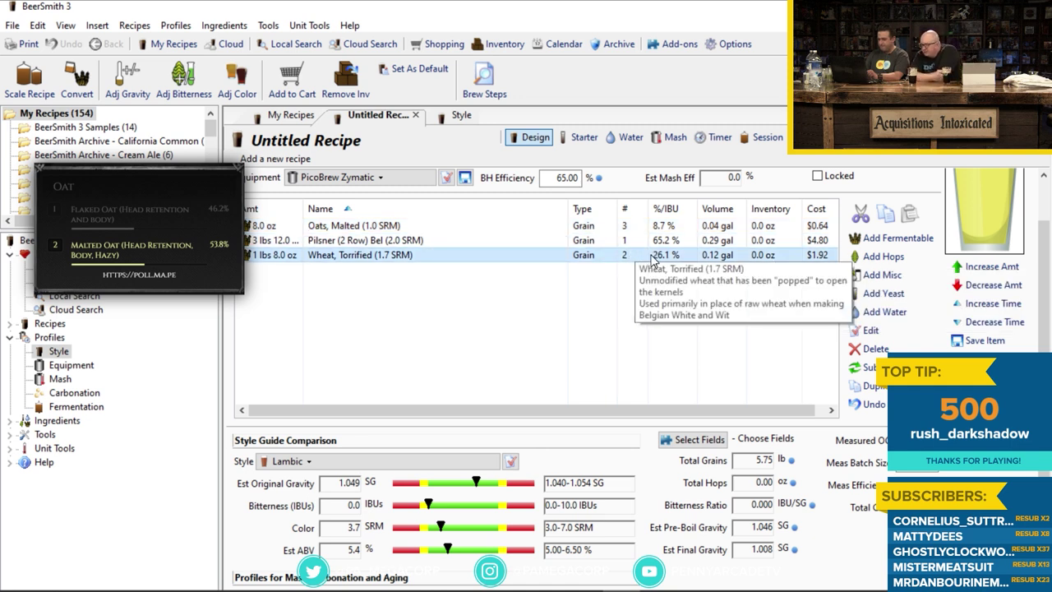
pyautogui.click(970, 285)
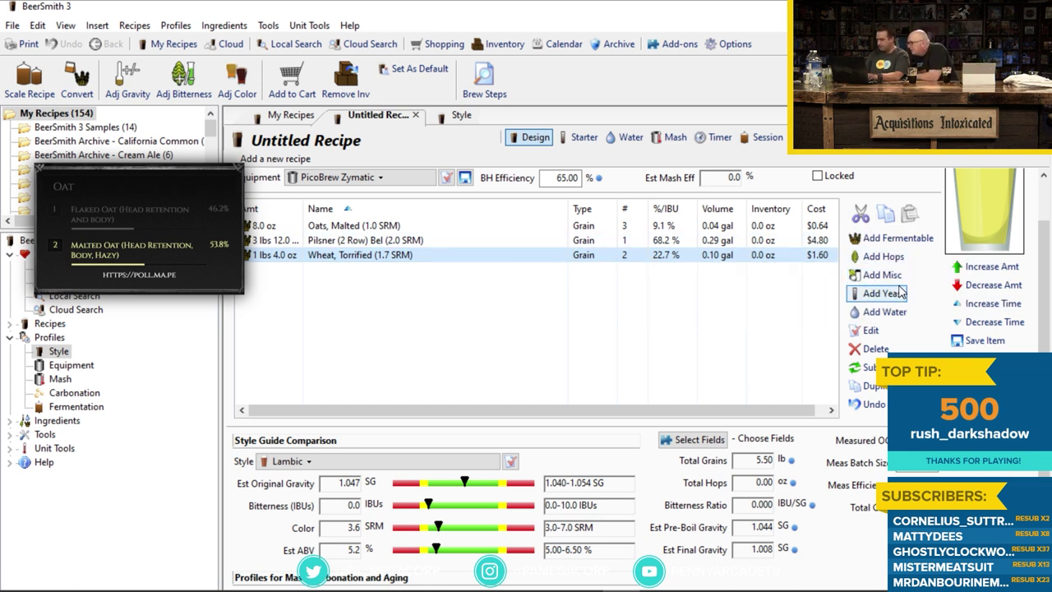
# - Search the fermentables for "cry", add Caramel/Crystal Malt - 60L to the recipe and reduce its amount to 4.0 oz
pyautogui.click(881, 240)
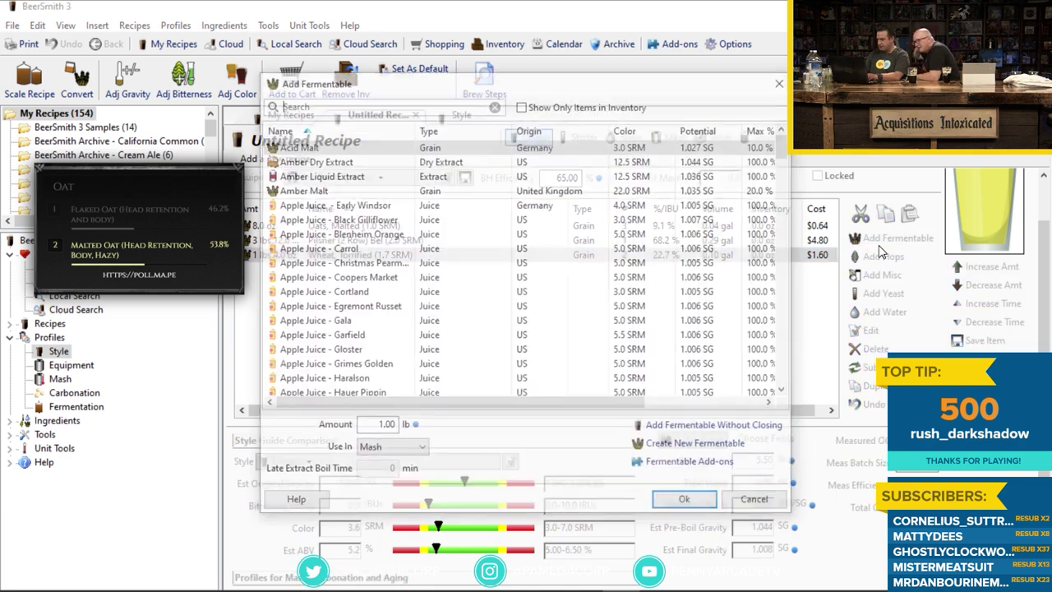
pyautogui.click(428, 104)
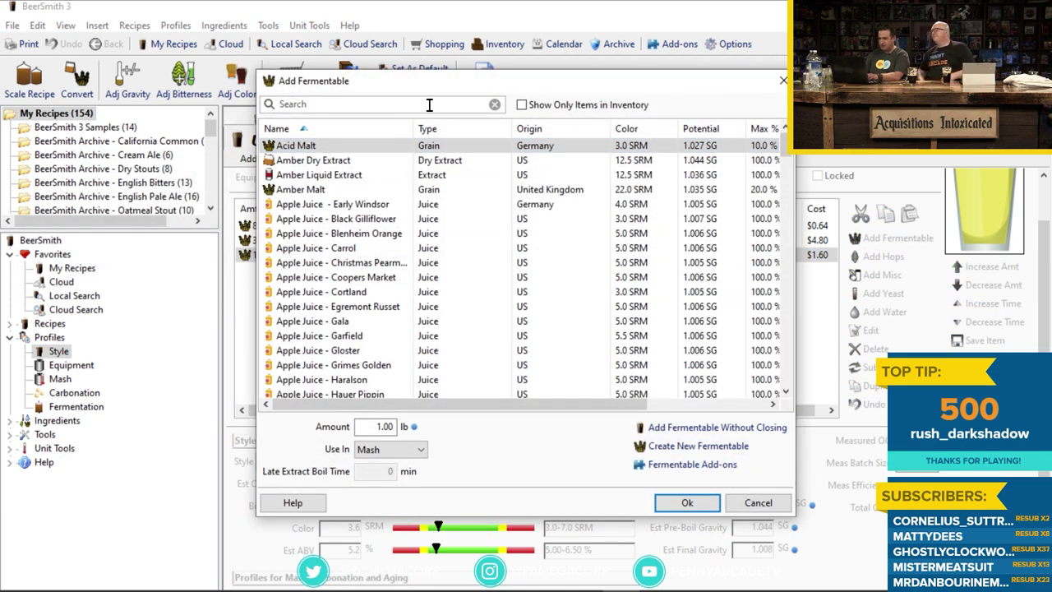
pyautogui.write('cyr')
pyautogui.press('BackSpace')
pyautogui.press('BackSpace')
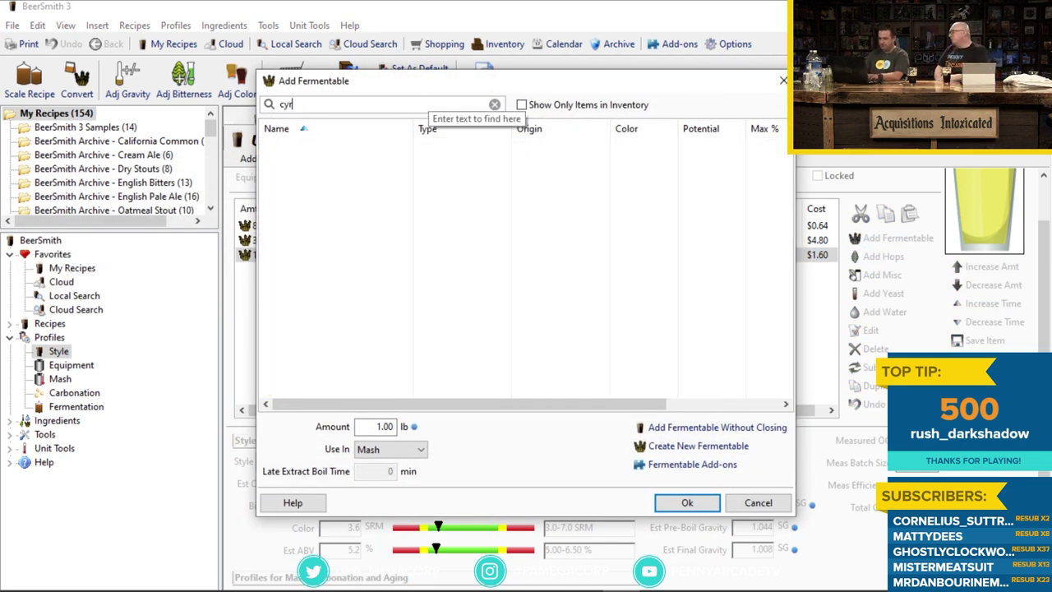
pyautogui.write('ry')
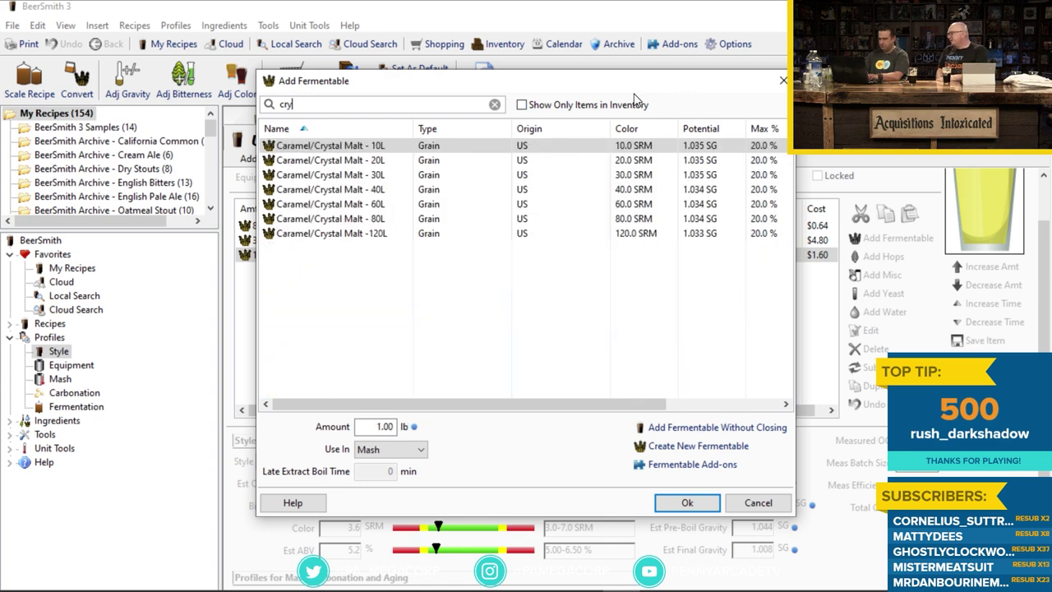
pyautogui.doubleClick(274, 203)
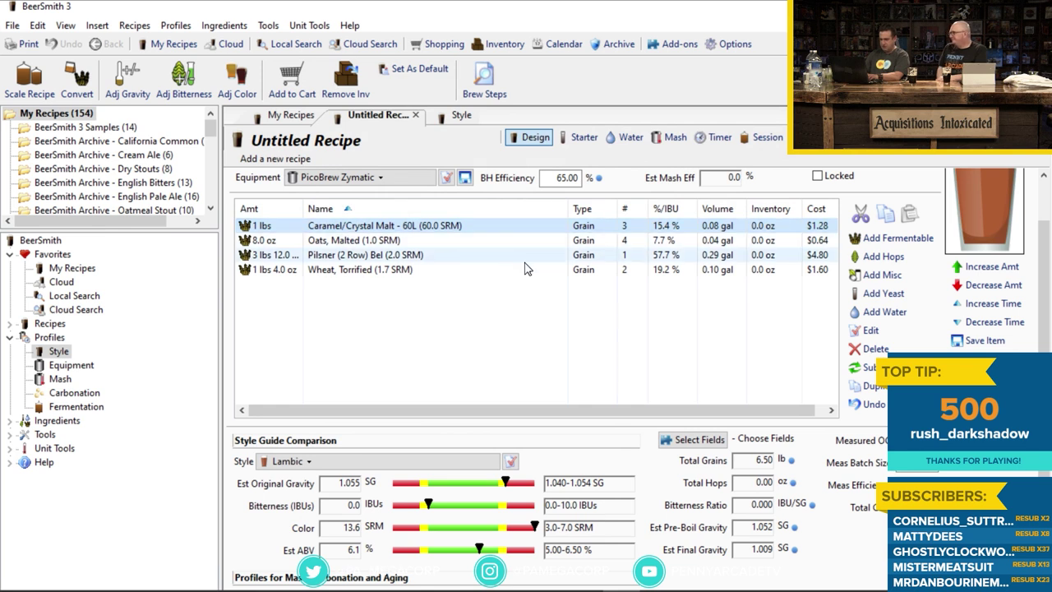
pyautogui.click(975, 284)
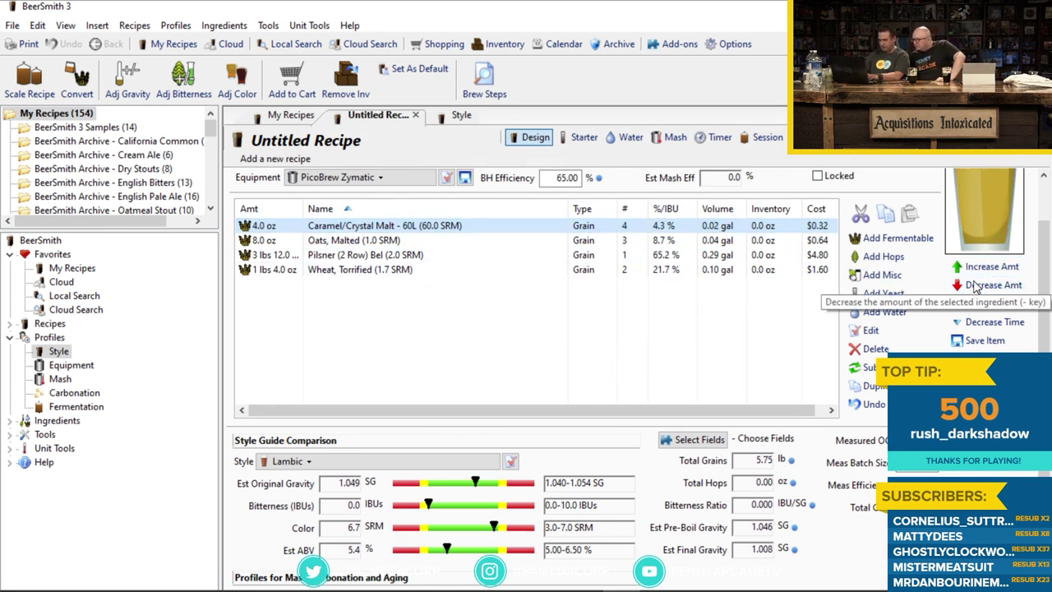
# - Reduce the amount of Pilsner (2 Row) Bel in the grain bill to 3 lbs 8.0 oz
pyautogui.click(442, 260)
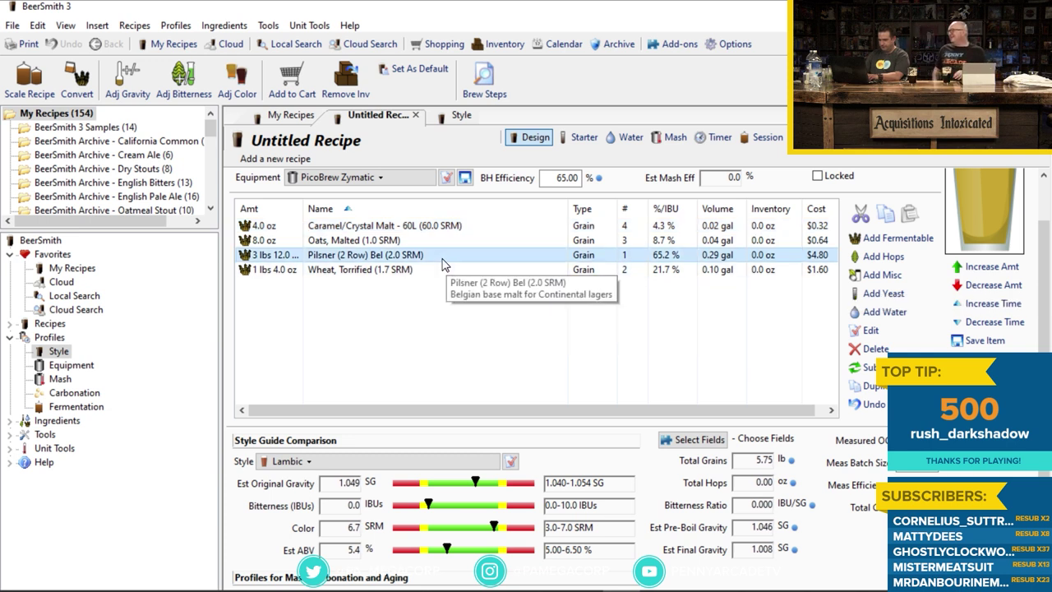
pyautogui.scroll(2, 1046, 265)
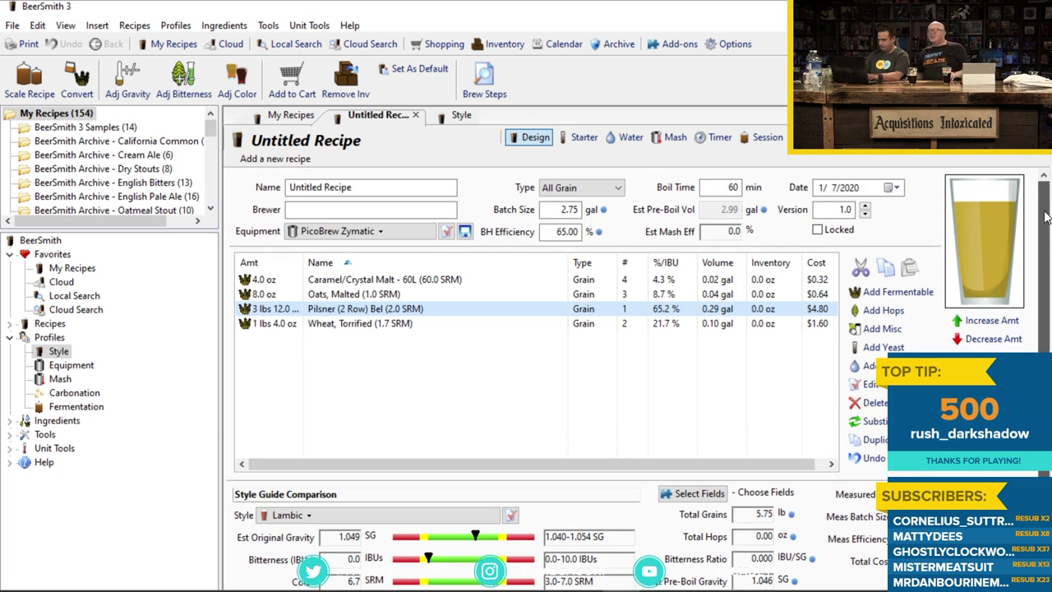
pyautogui.click(987, 342)
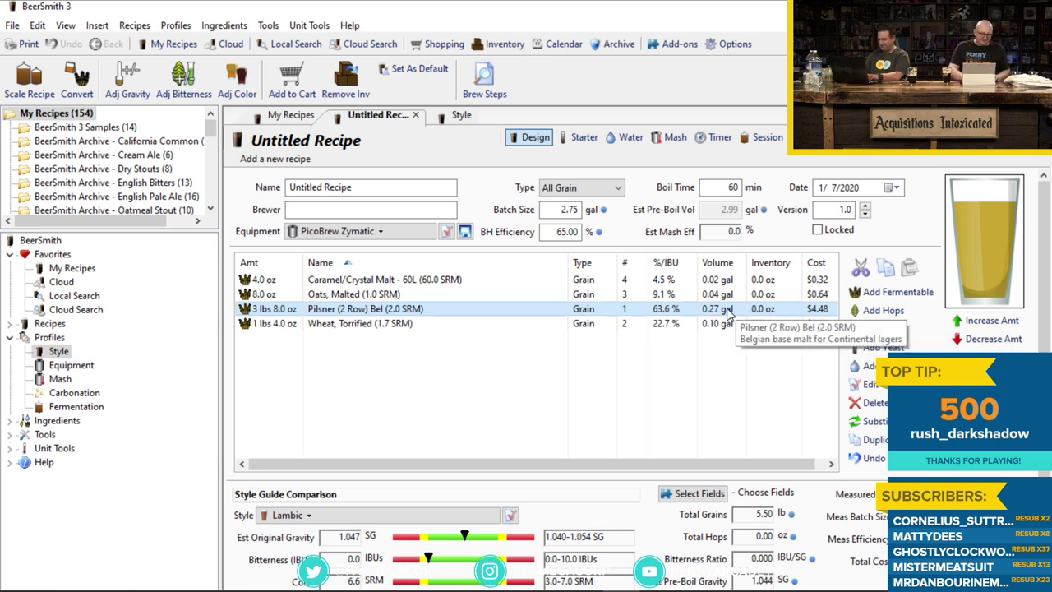
# - Enter "granny smith apple" in the recipe's taste notes and return to the recipe design
pyautogui.moveTo(1042, 307)
pyautogui.mouseDown()
pyautogui.moveTo(1044, 355)
pyautogui.moveTo(1050, 312)
pyautogui.mouseUp()
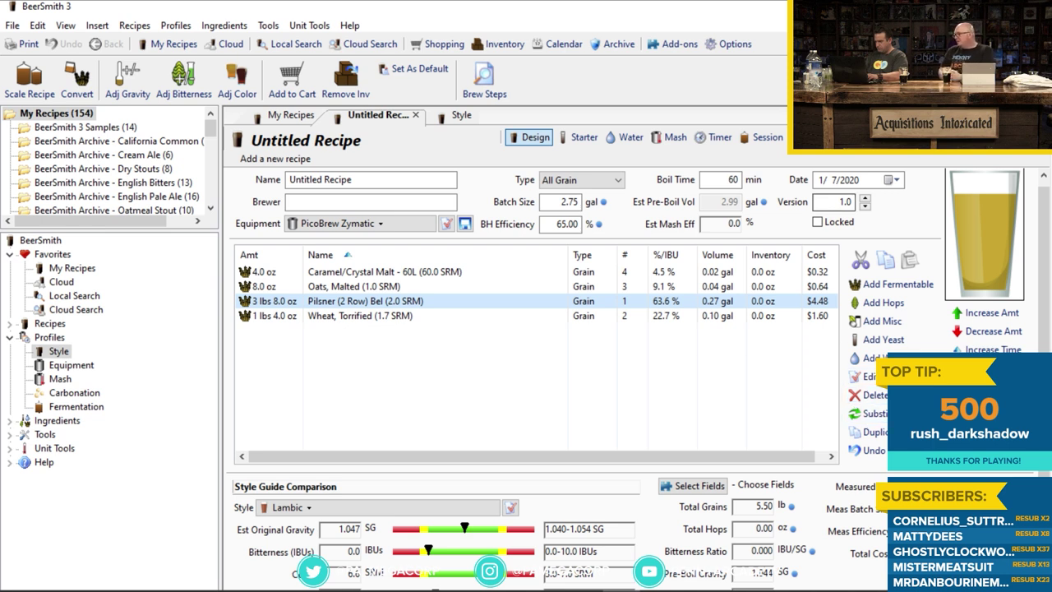
pyautogui.click(813, 137)
pyautogui.click(413, 282)
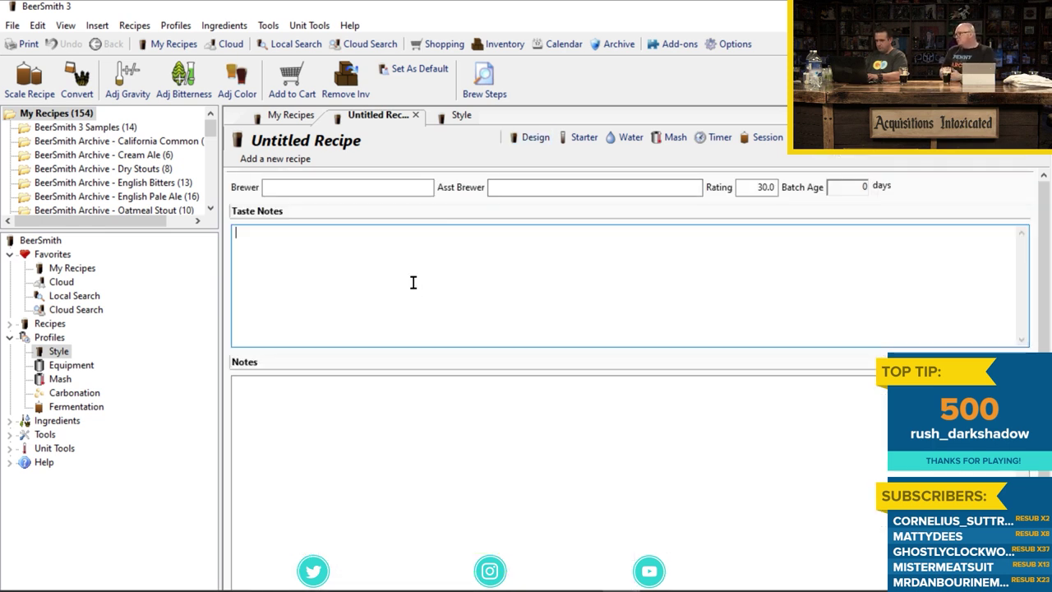
pyautogui.write('granny ')
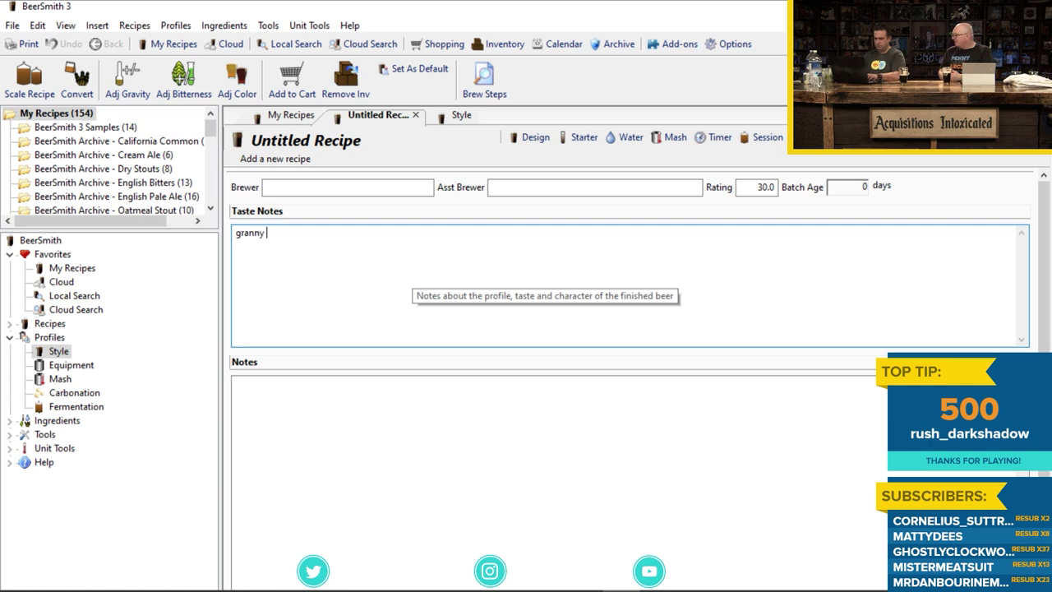
pyautogui.write('smith')
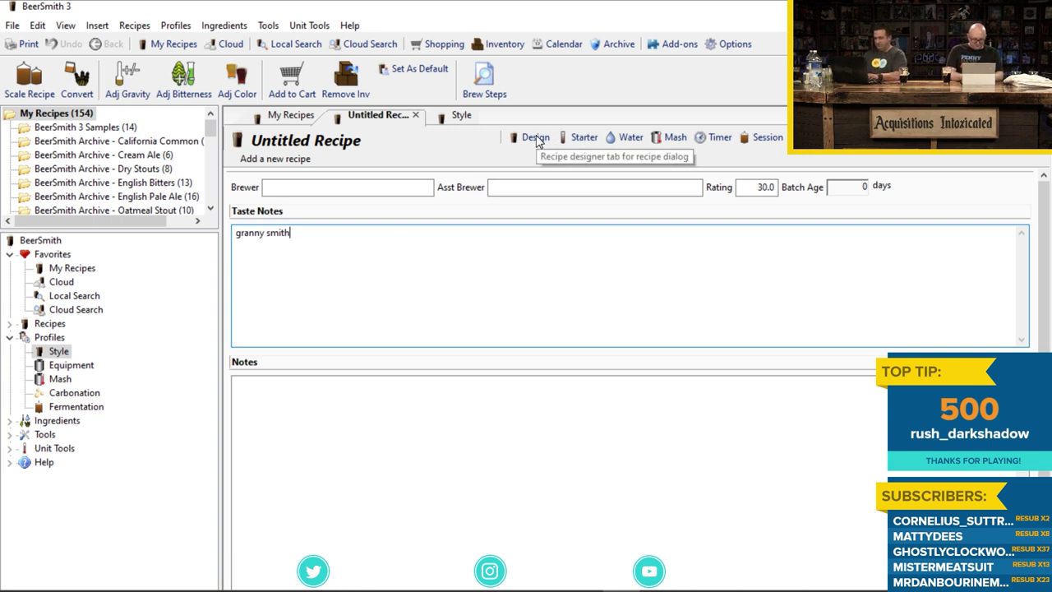
pyautogui.write('apple')
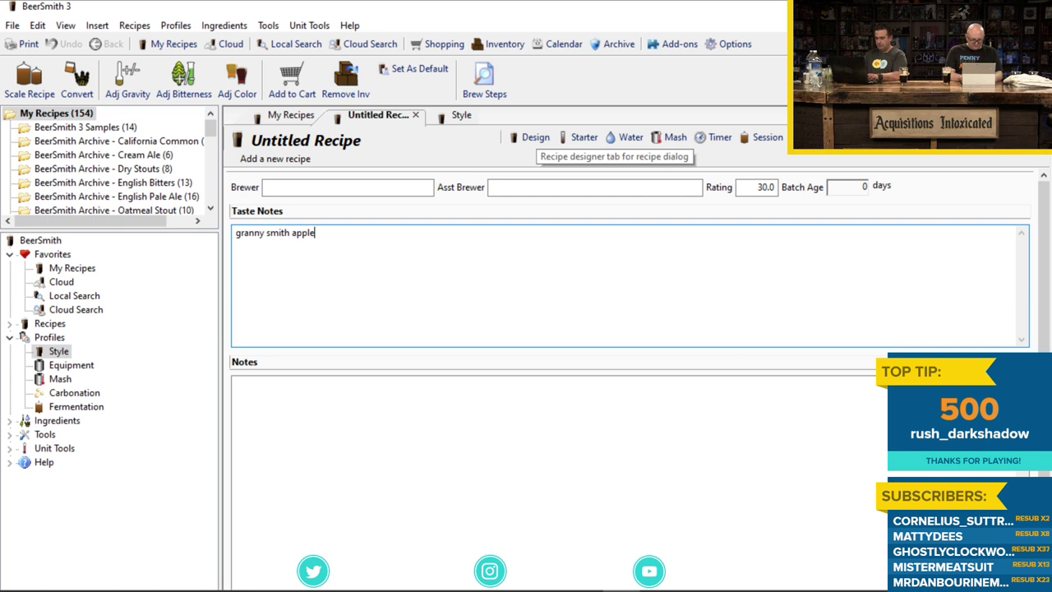
pyautogui.click(534, 137)
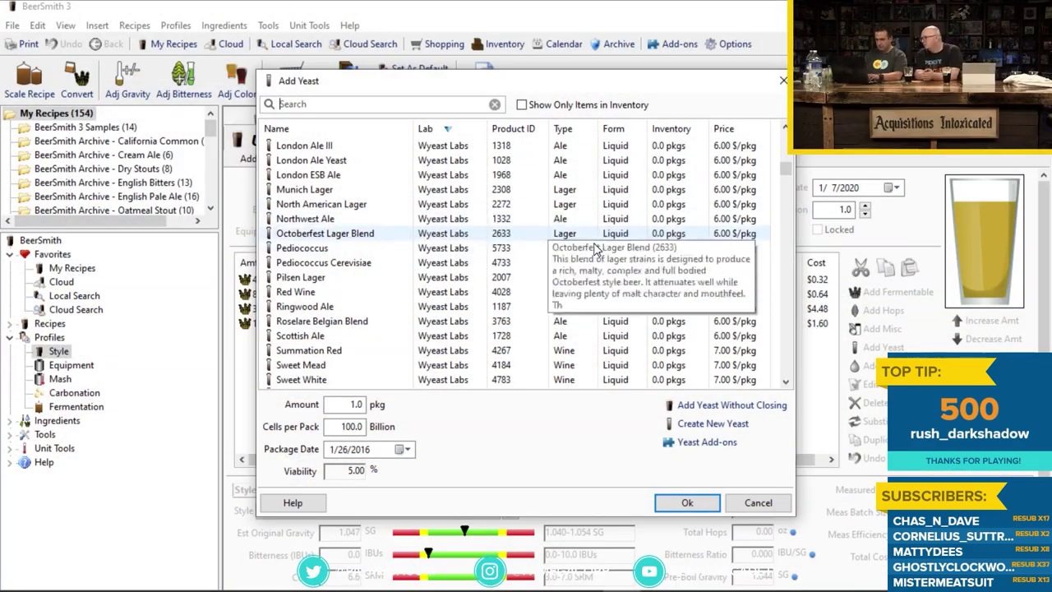
# - Browse the available yeasts in lab order, from the Wyeast Labs strains down to the first White Labs strains
pyautogui.click(419, 176)
pyautogui.press('Down')
pyautogui.press('Down')
pyautogui.press('Down')
pyautogui.press('Down')
pyautogui.press('Down')
pyautogui.press('Down')
pyautogui.press('Down')
pyautogui.press('Down')
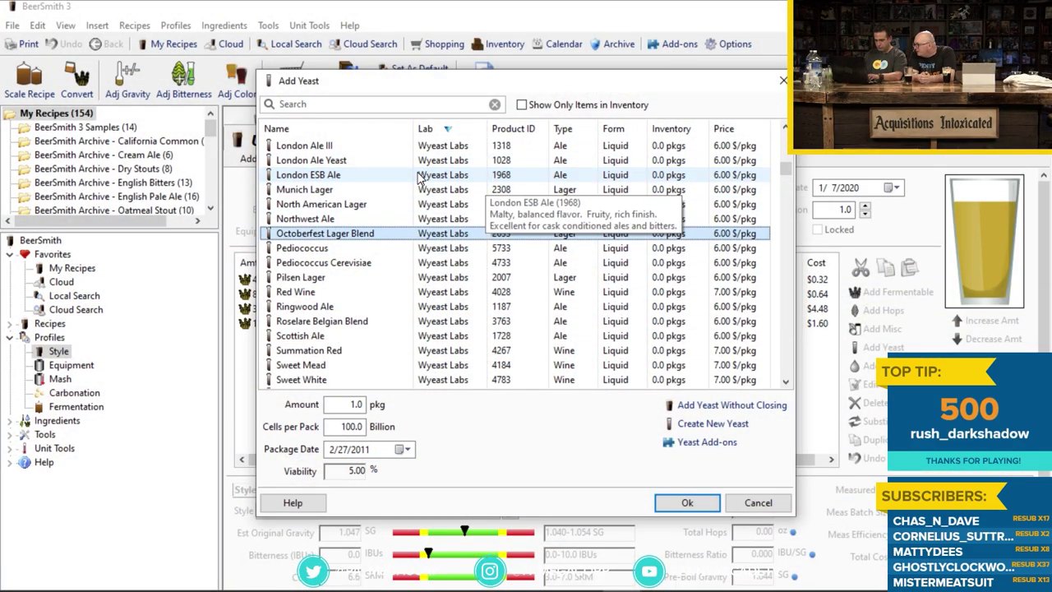
pyautogui.press('Down')
pyautogui.press('Down')
pyautogui.press('Down')
pyautogui.press('Down')
pyautogui.press('Down')
pyautogui.press('Down')
pyautogui.press('Down')
pyautogui.press('Down')
pyautogui.press('Down')
pyautogui.press('Down')
pyautogui.press('Down')
pyautogui.press('Down')
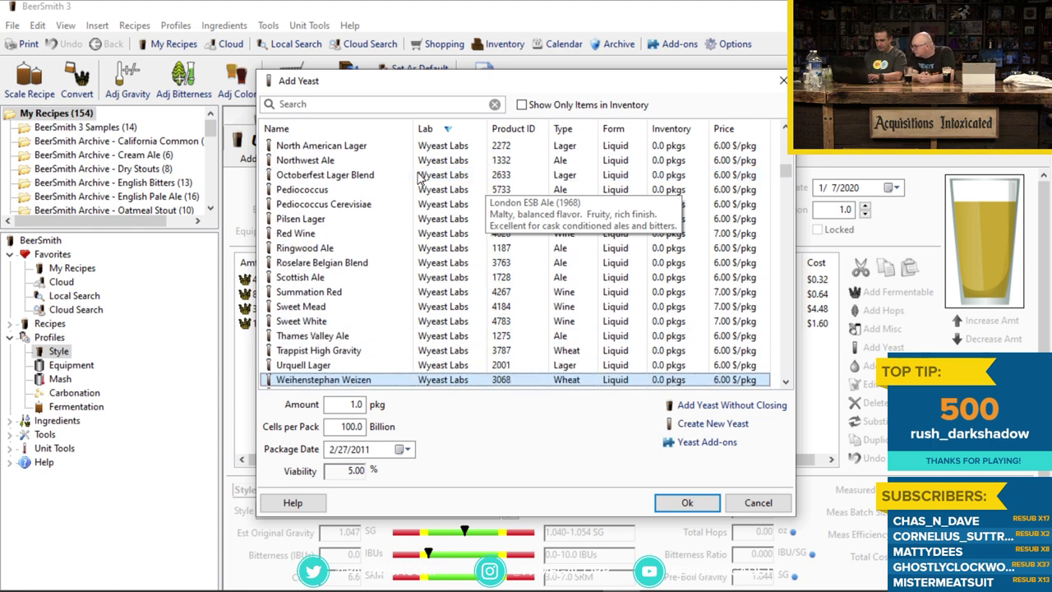
pyautogui.press('Down')
pyautogui.press('Down')
pyautogui.press('Down')
pyautogui.press('Down')
pyautogui.press('Down')
pyautogui.press('Down')
pyautogui.press('Down')
pyautogui.press('Down')
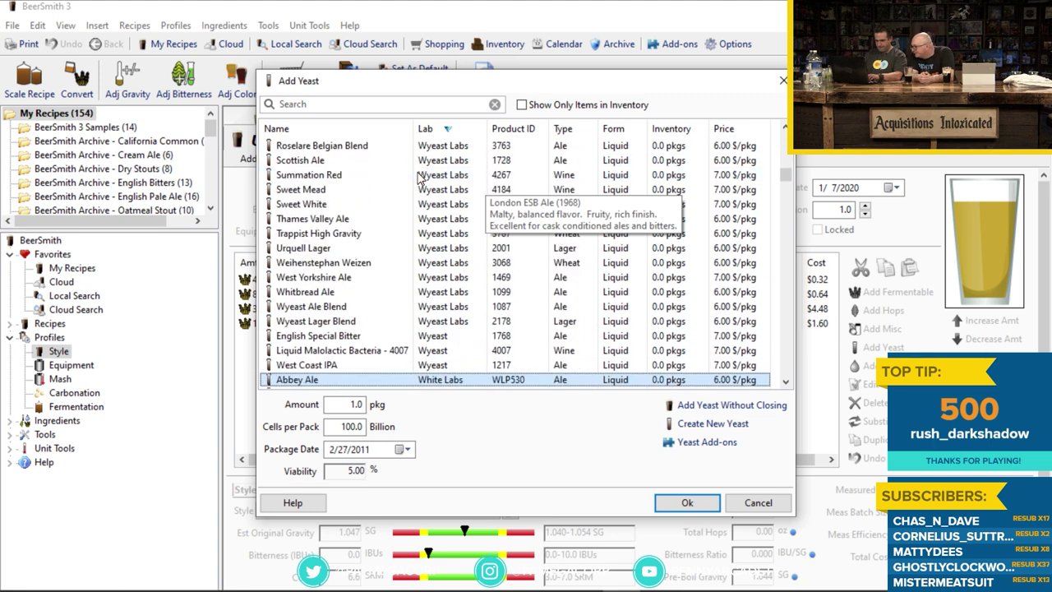
pyautogui.press('Down')
pyautogui.press('Down')
pyautogui.press('Down')
pyautogui.press('Down')
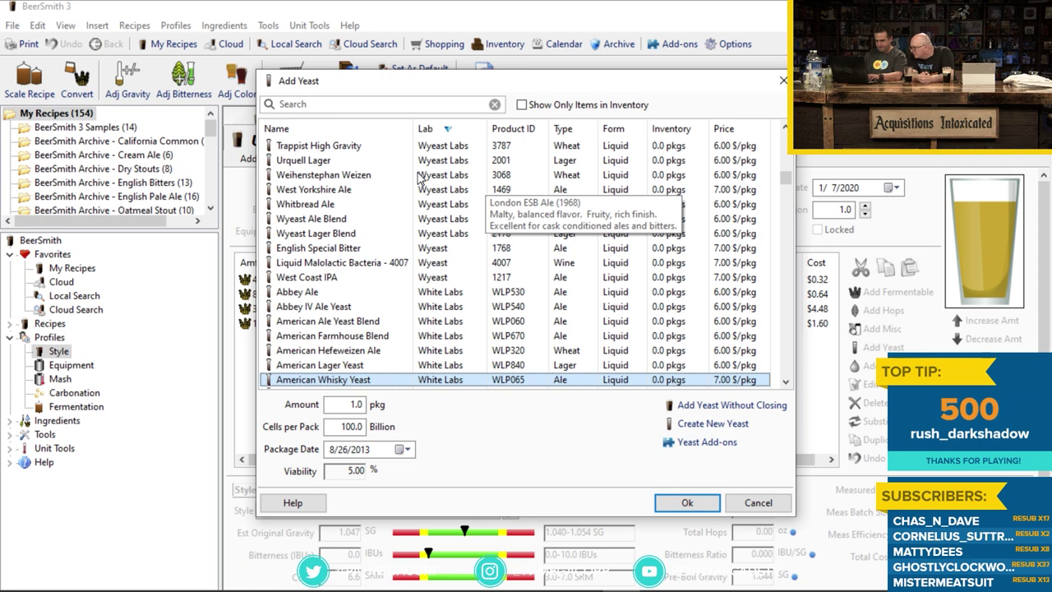
# - Sort the yeasts by lab in ascending order and read the description of Wyeast Labs' Brettanomyces Lambucus
pyautogui.click(424, 129)
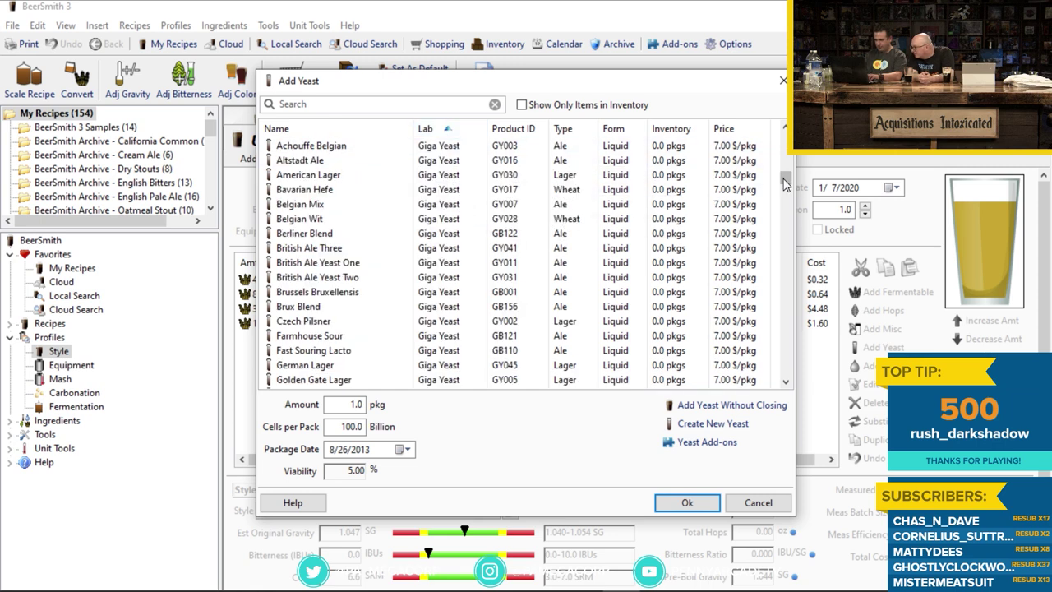
pyautogui.moveTo(785, 185); pyautogui.dragTo(787, 345)
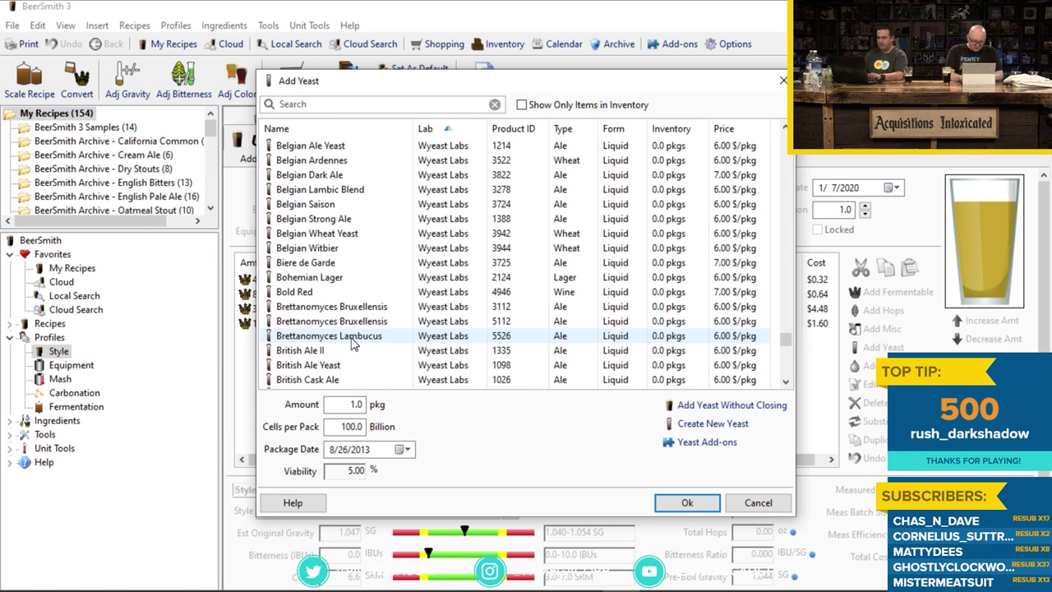
pyautogui.moveTo(382, 338)
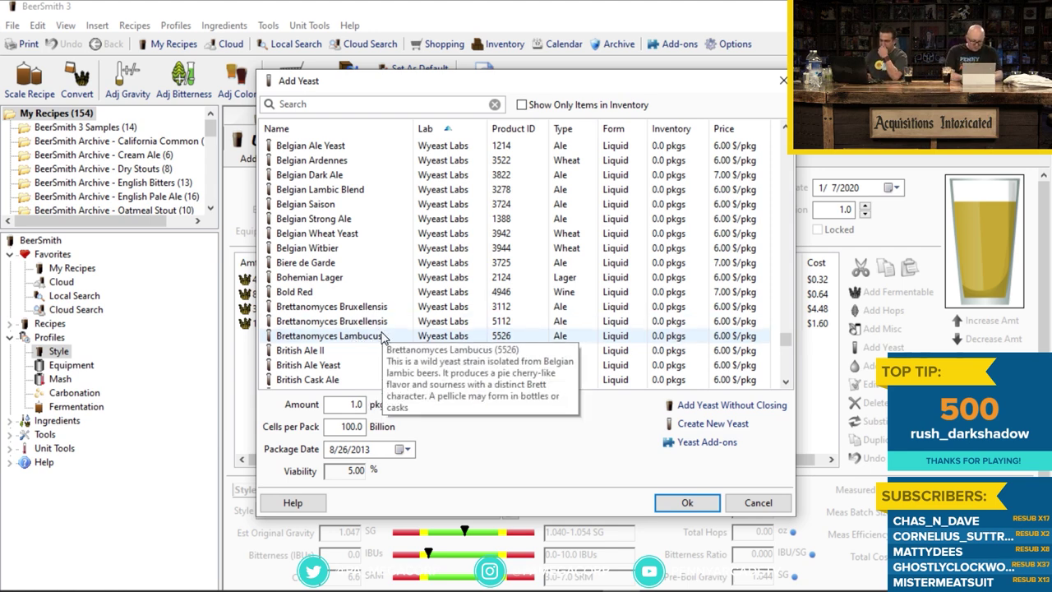